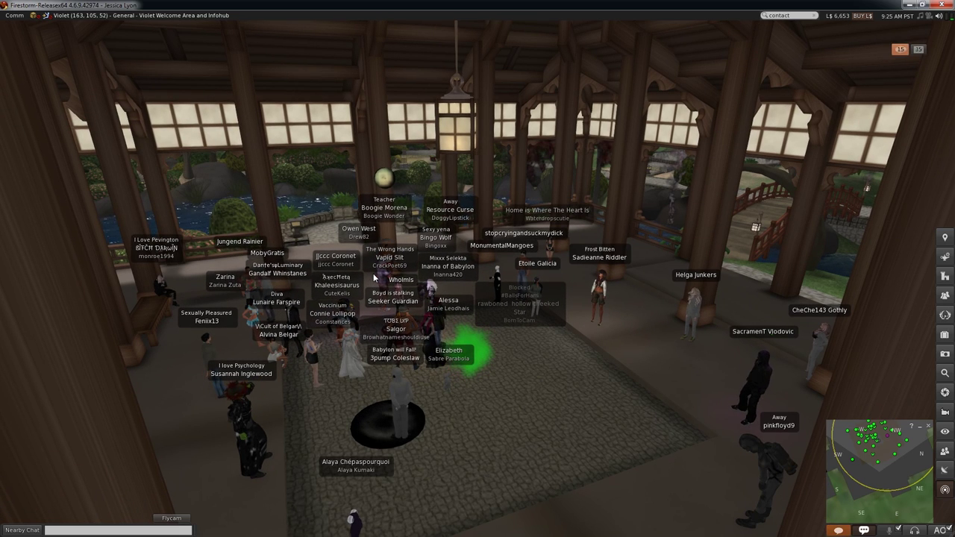
- Open the nearby People list and the Contacts window on its Contact Sets view
key(ctrl+shift+a)
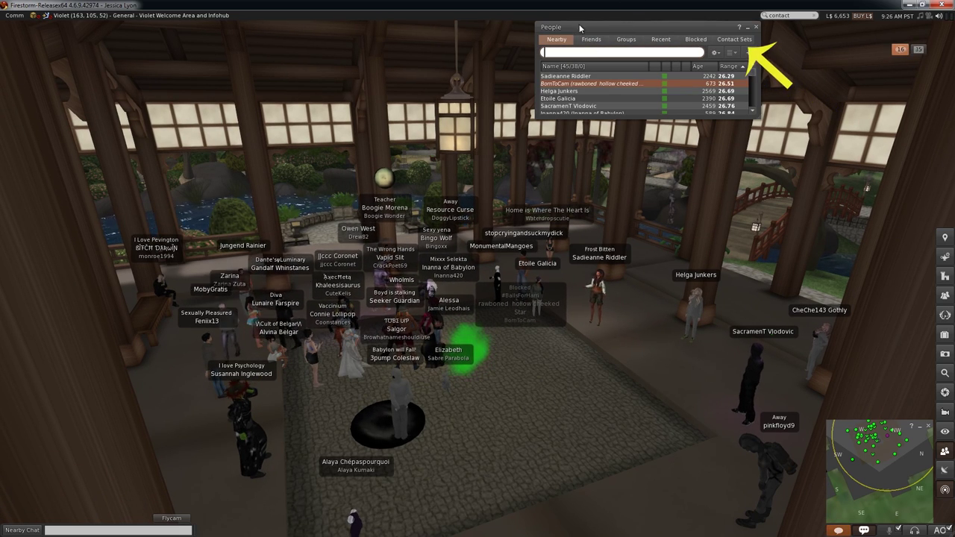
key(ctrl+shift+c)
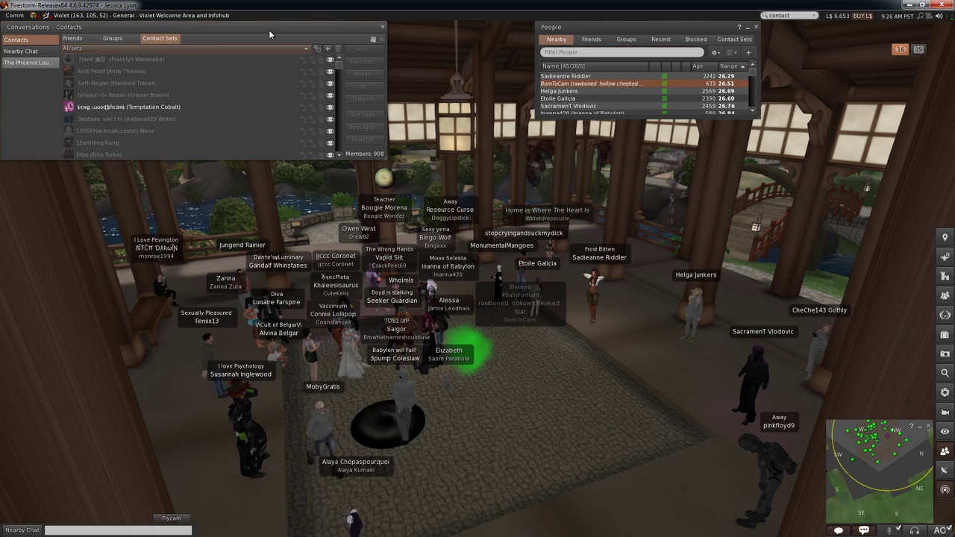
key(ctrl+alt+shift+c)
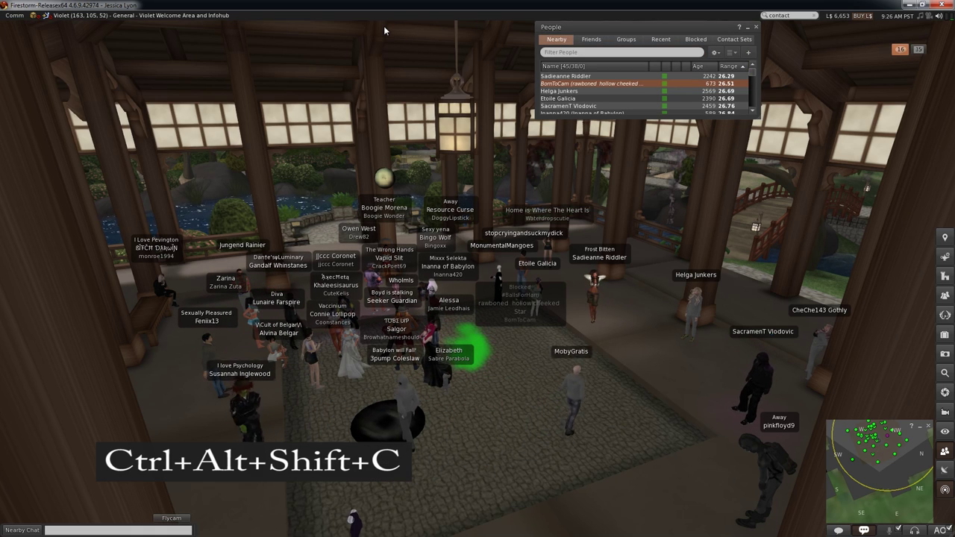
key(ctrl+alt+shift+c)
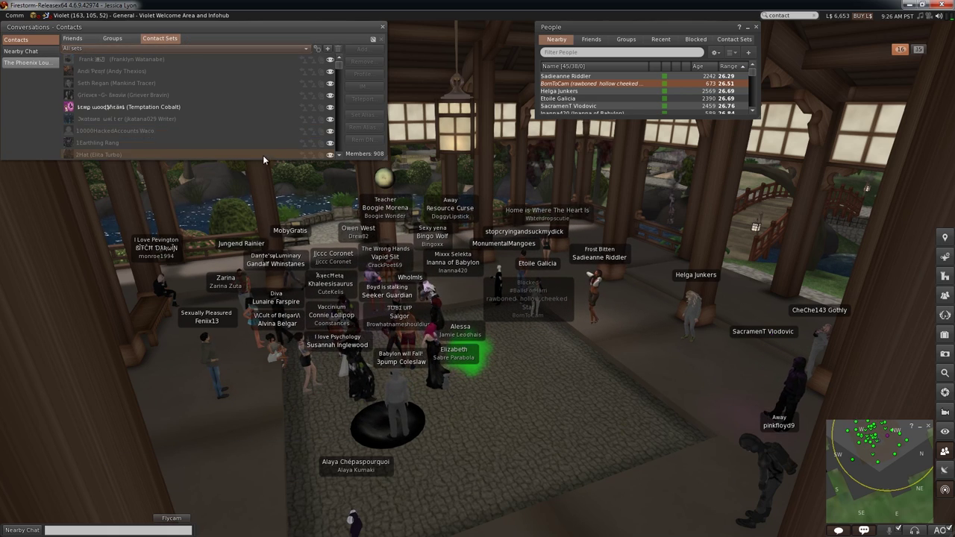
- Check the All sets filter list without changing it, then start a new contact set
click(272, 46)
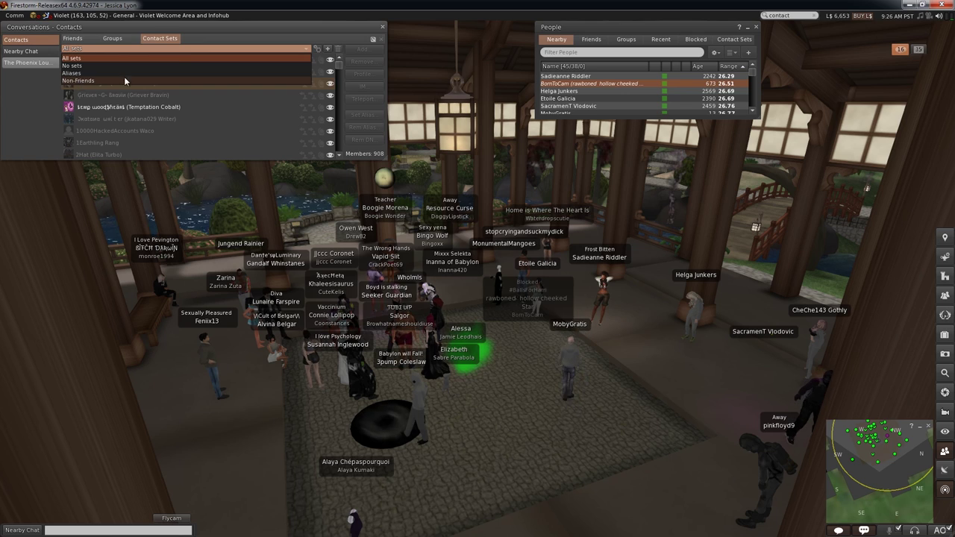
click(206, 32)
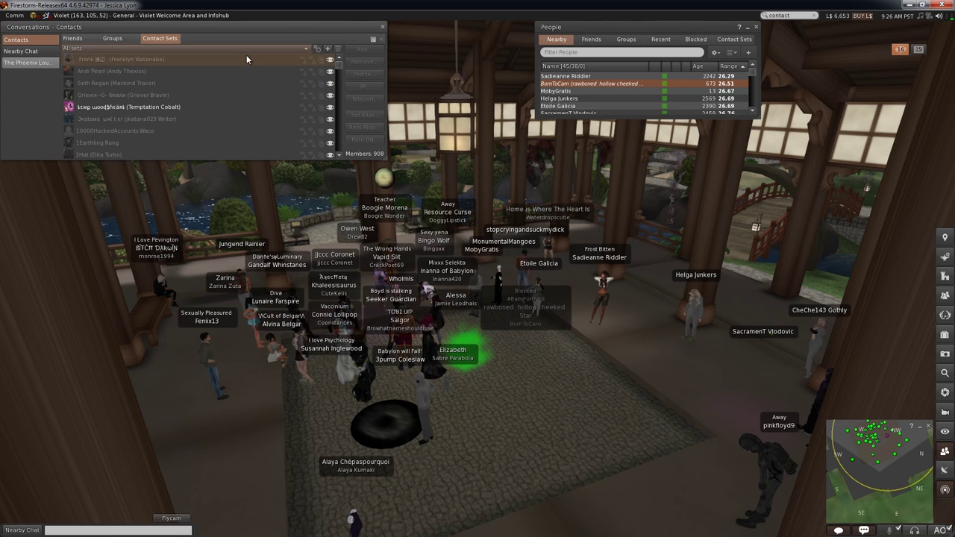
click(327, 48)
- Create a contact set named Violet Regulars and keep it as the shown set
text(Violet Regulars)
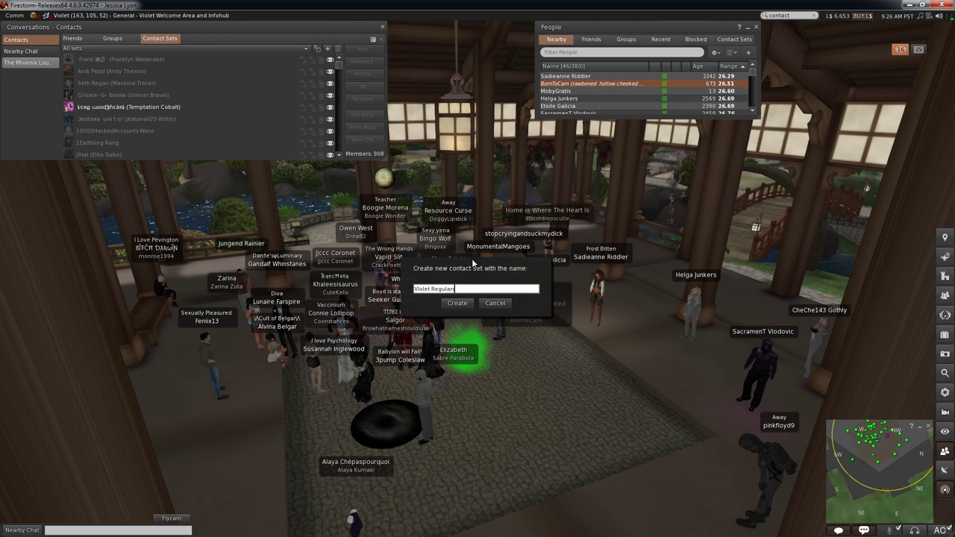
key(Return)
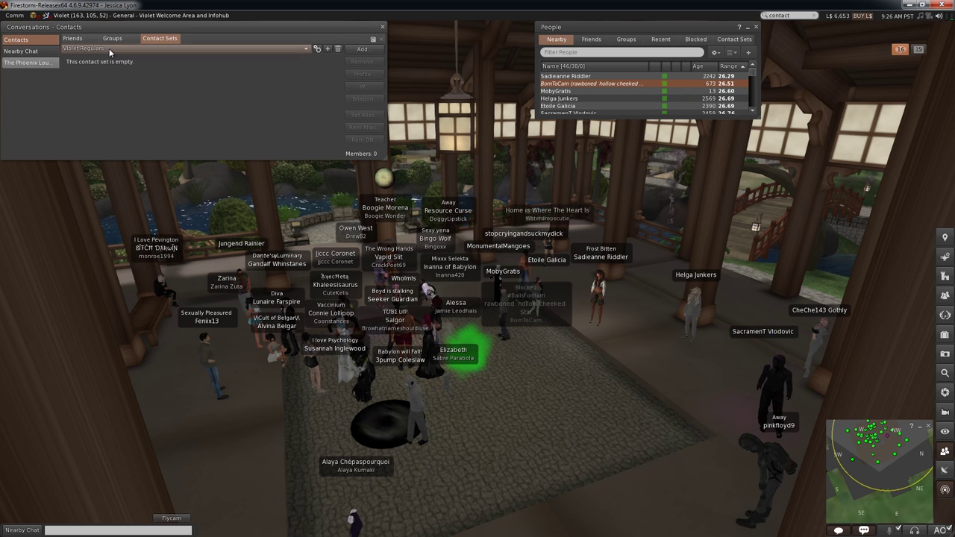
click(109, 49)
click(121, 48)
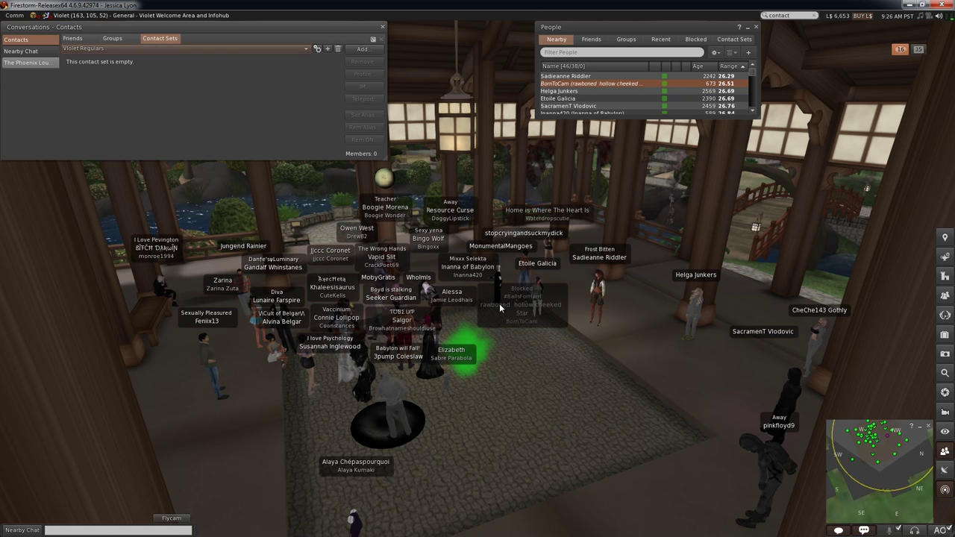
- Add a nearby avatar to Violet Regulars from the People list
right_click(567, 92)
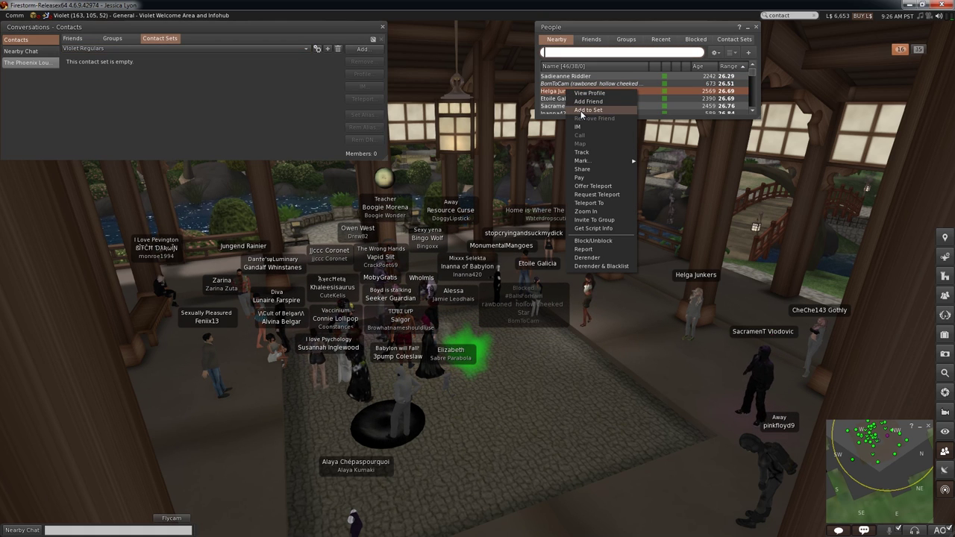
click(588, 110)
click(445, 301)
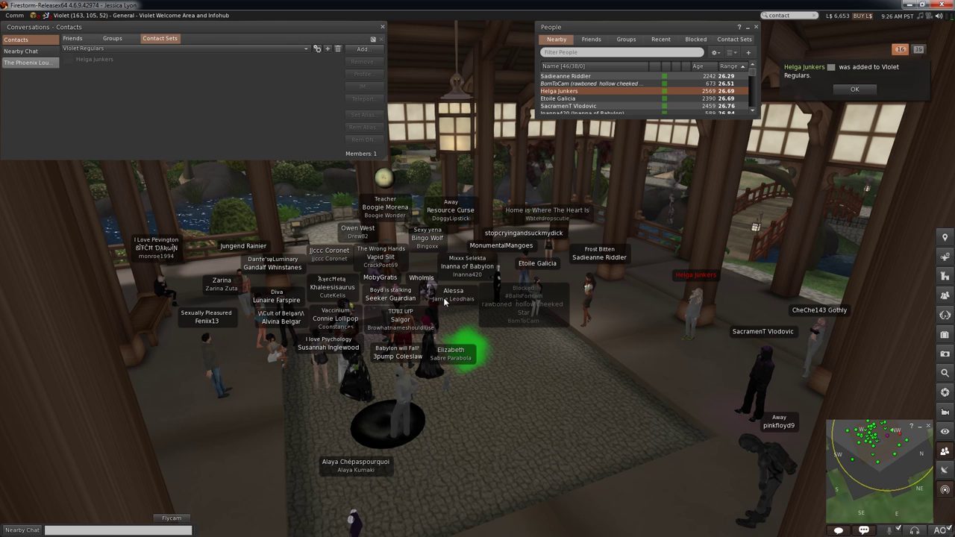
right_click(460, 269)
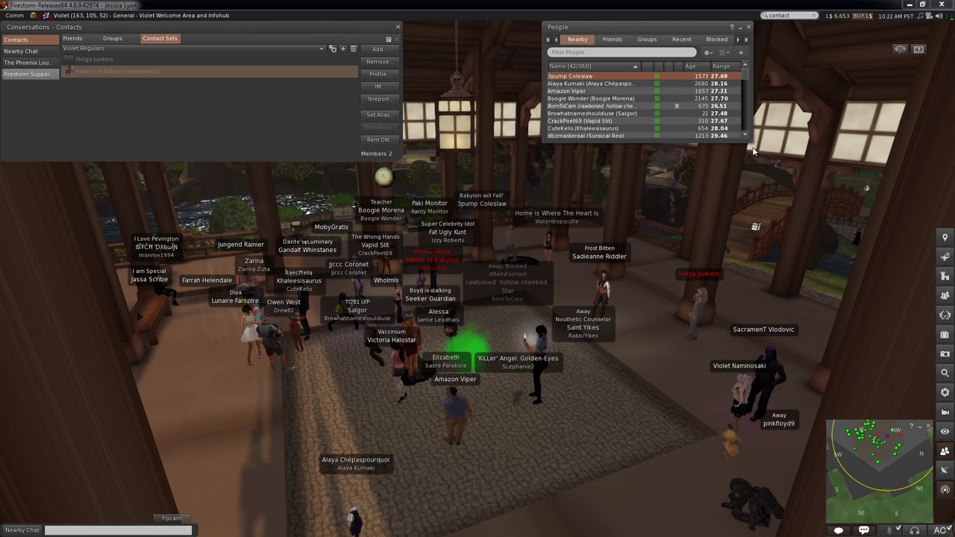
- Sort the enlarged nearby list by status and add all online avatars to Violet Regulars, reaching 39 members
mouse_move(750, 139)
mouse_down()
mouse_move(764, 384)
mouse_move(782, 422)
mouse_up()
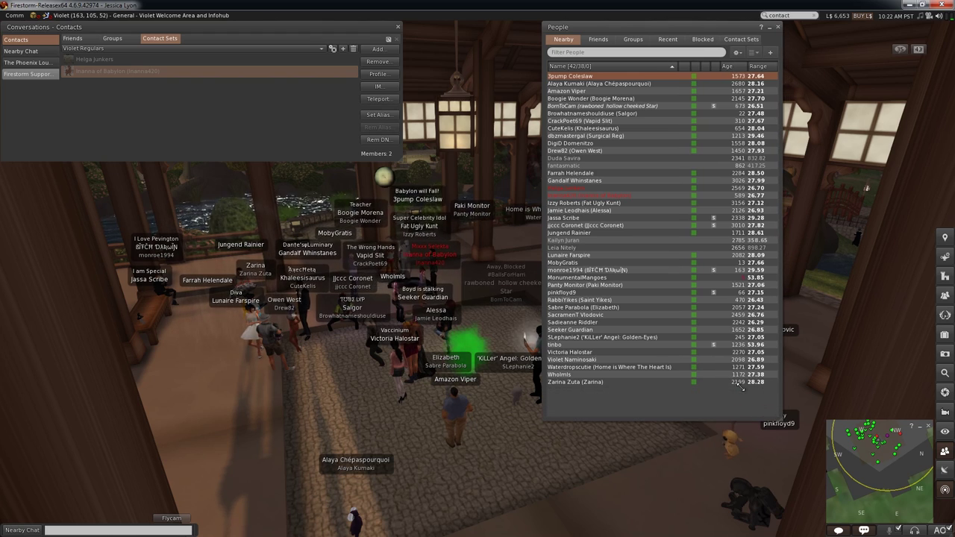
click(694, 66)
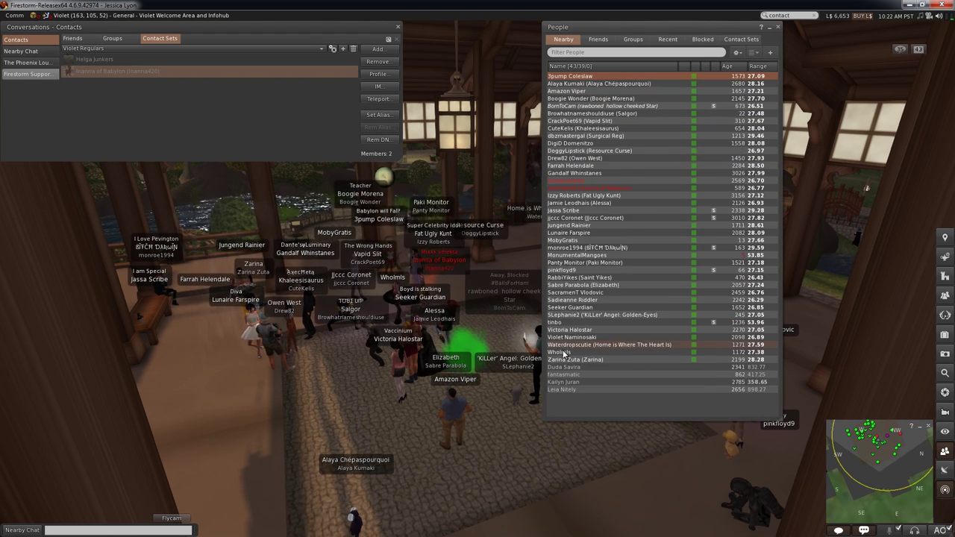
shift+click(563, 361)
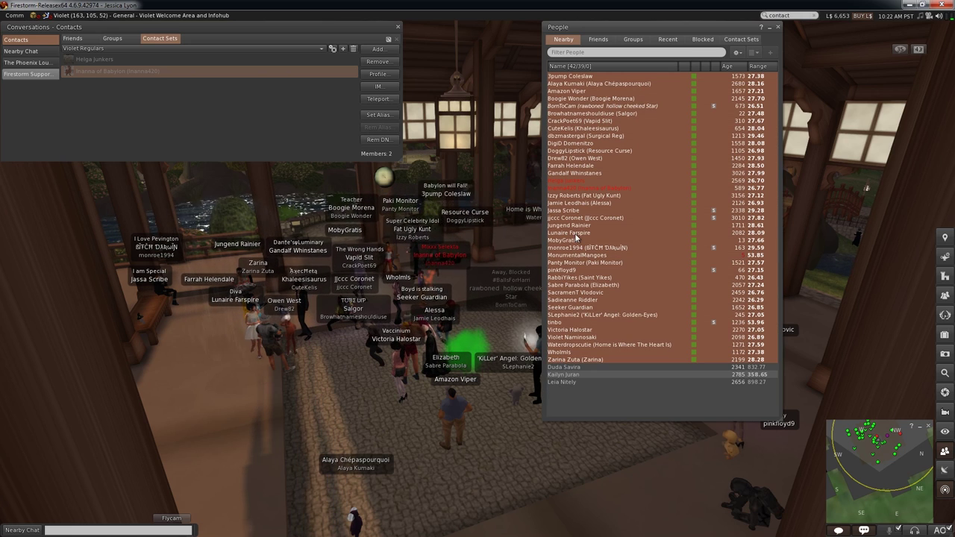
right_click(581, 203)
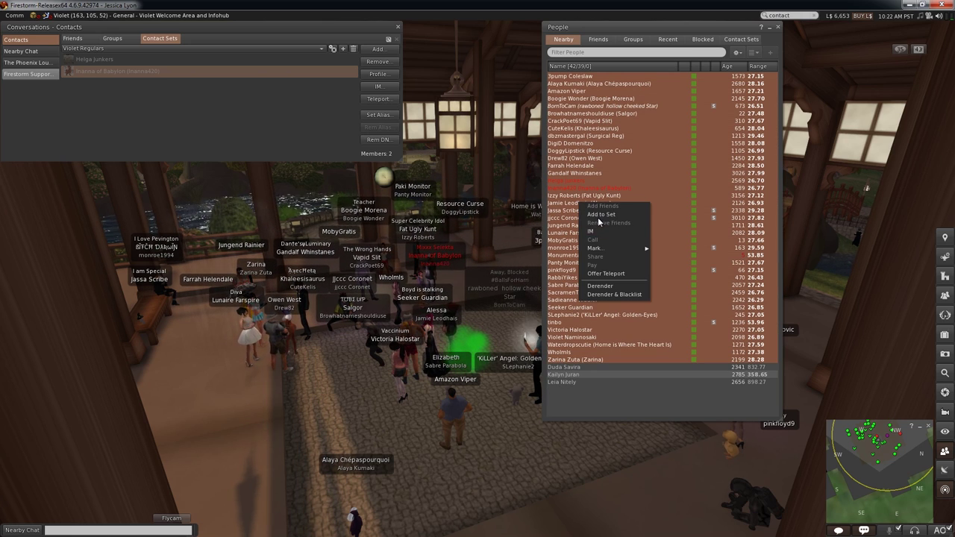
click(601, 215)
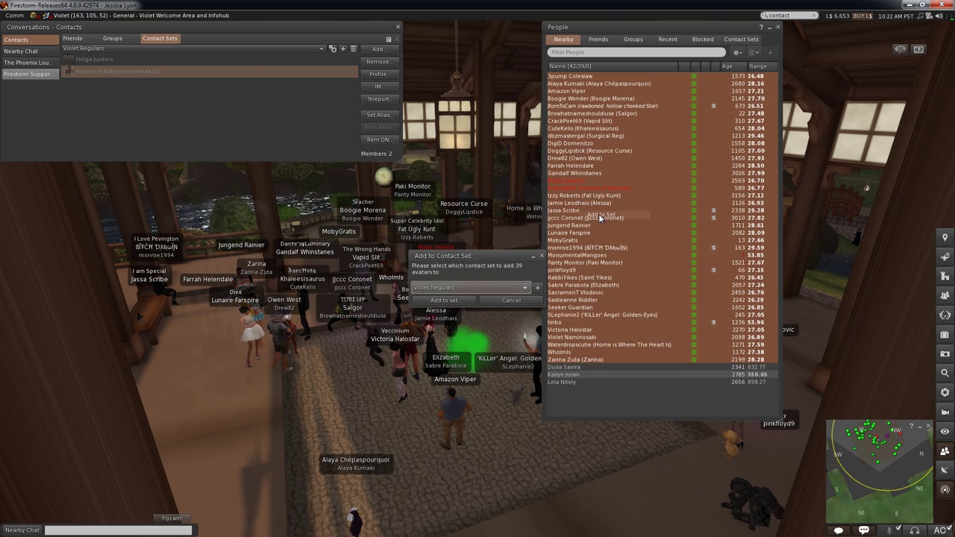
click(447, 302)
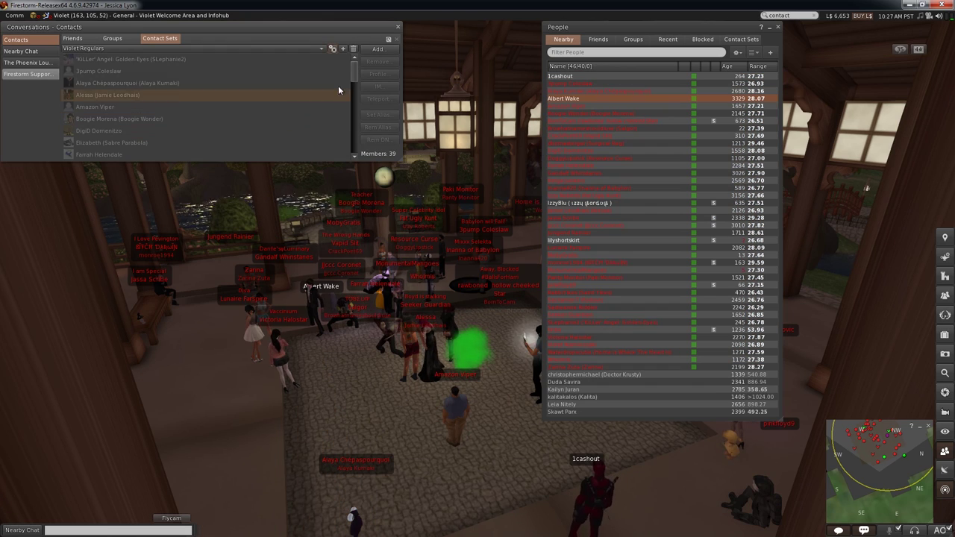
click(343, 49)
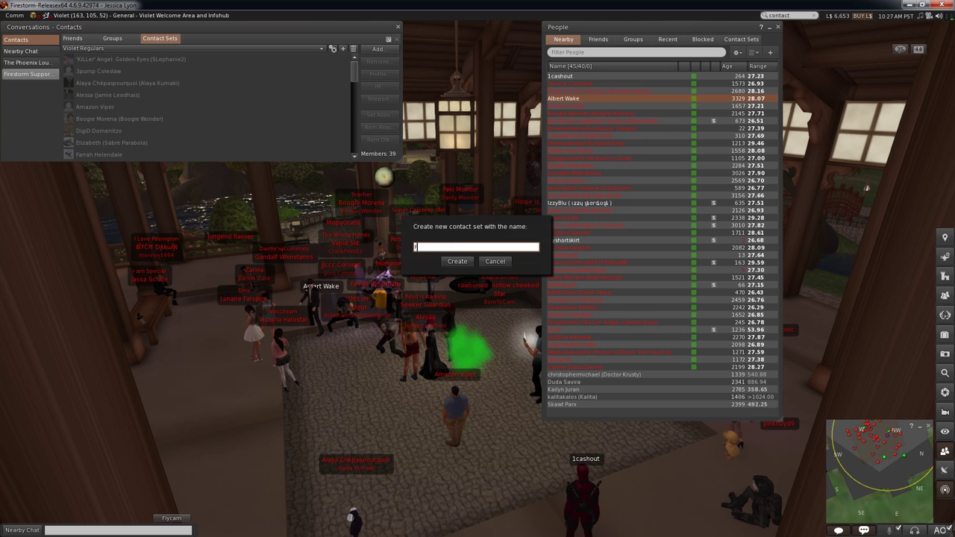
- Create the Friends contact set and show all friends, including offline ones
text(frends)
key(Return)
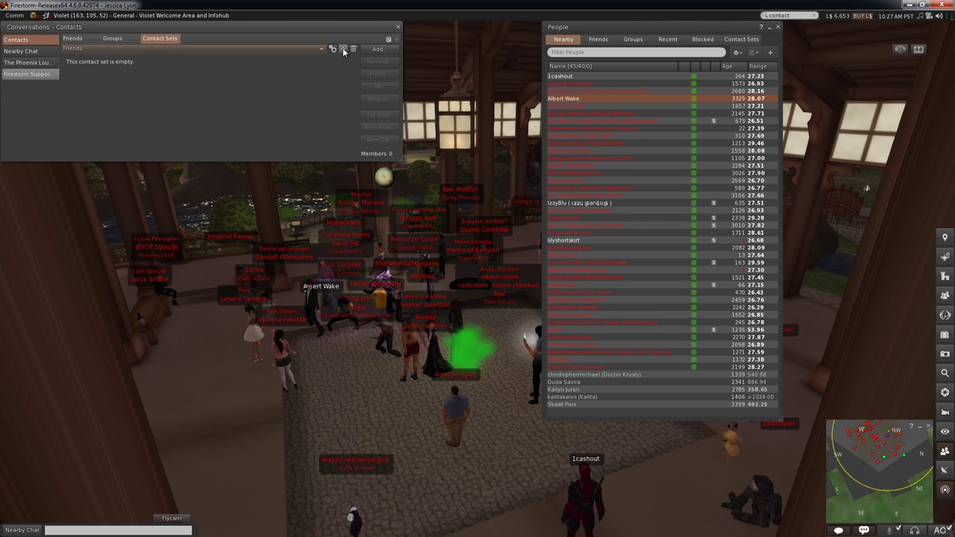
click(599, 39)
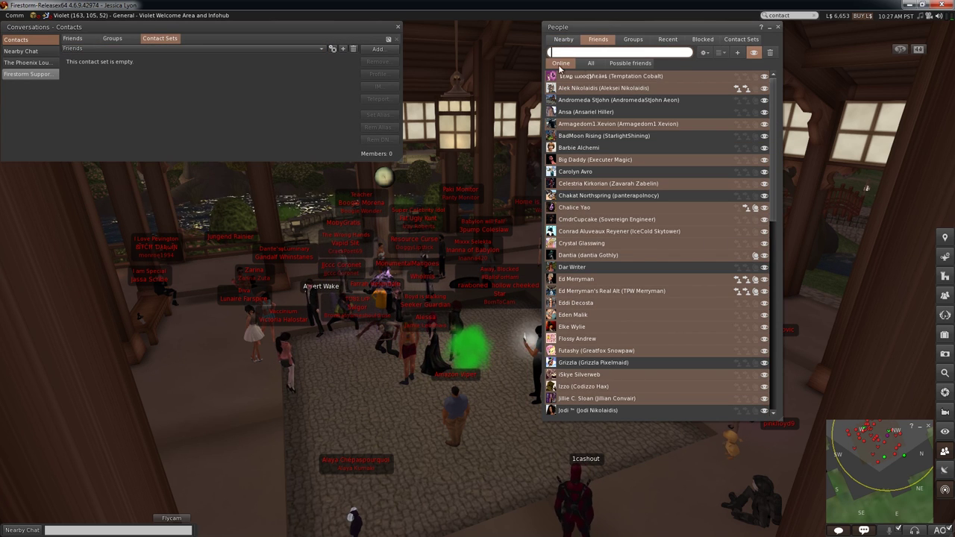
click(591, 64)
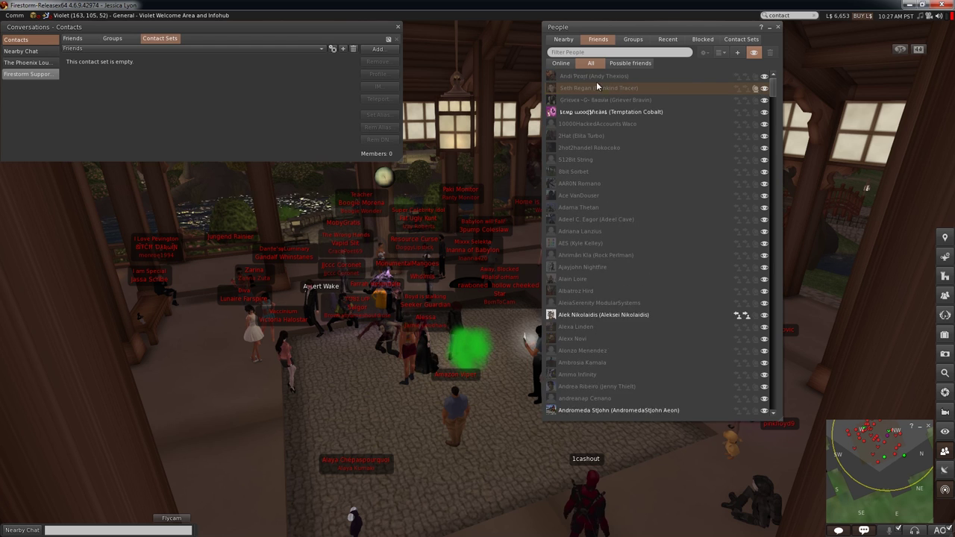
- Select every friend in the list and choose Add to Set for them
click(600, 99)
key(ctrl+a)
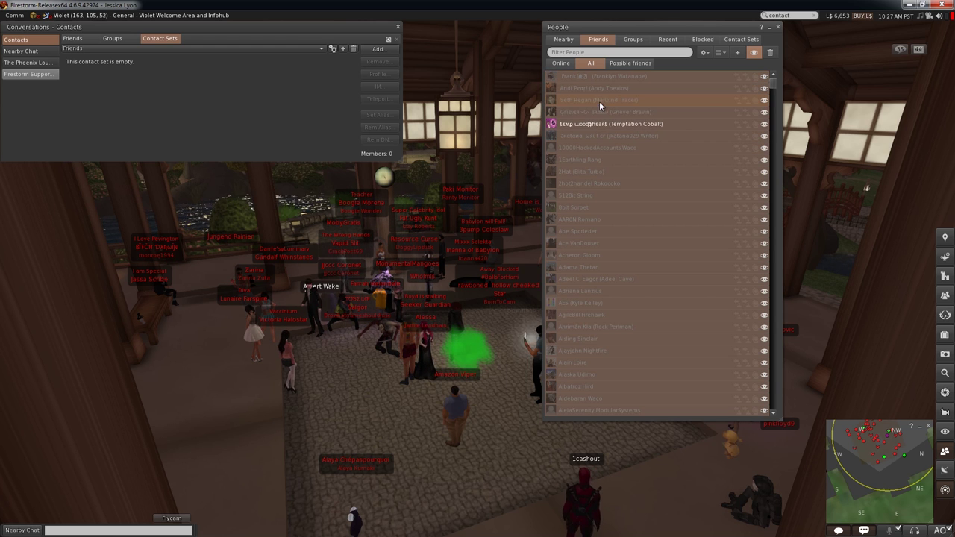
right_click(588, 141)
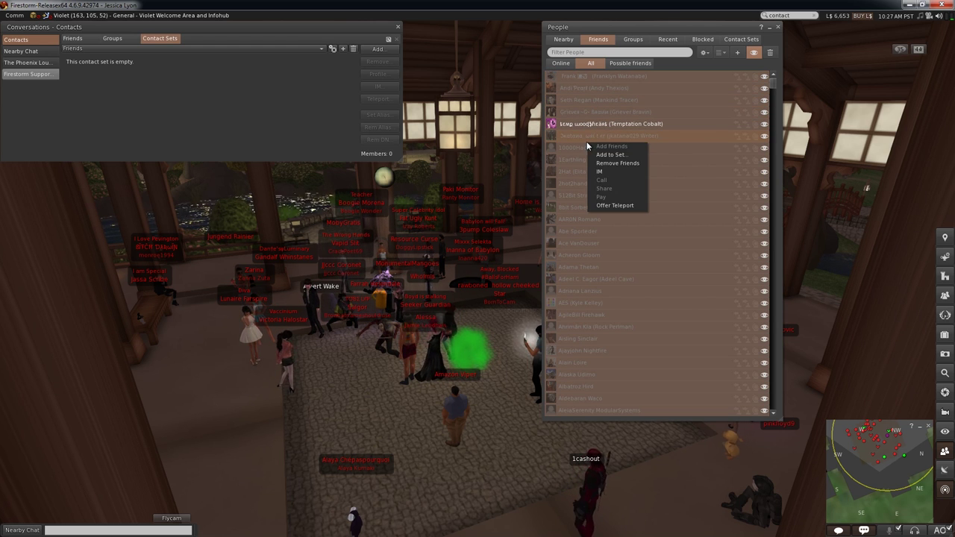
click(607, 154)
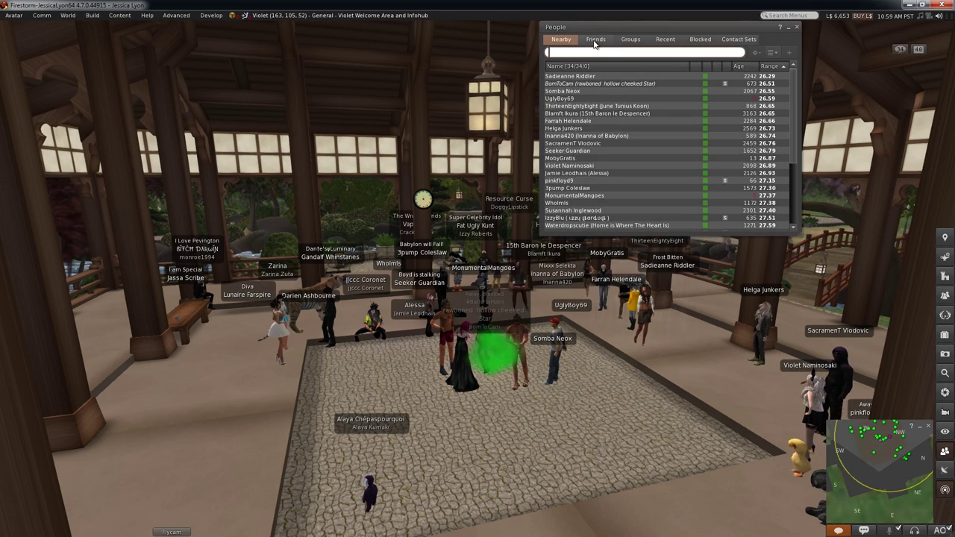
- Select all members of the Firestorm Support English group, then return to the contact sets list
click(630, 39)
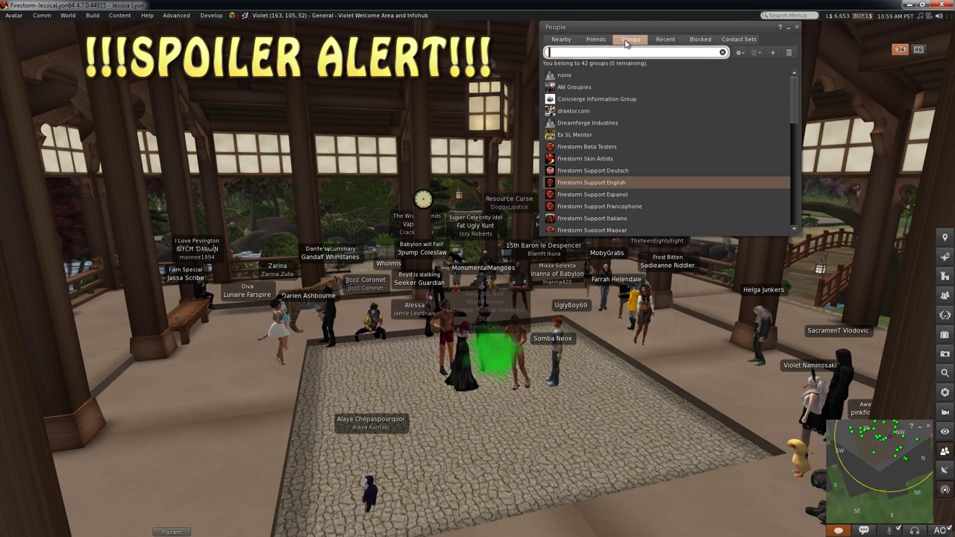
click(781, 183)
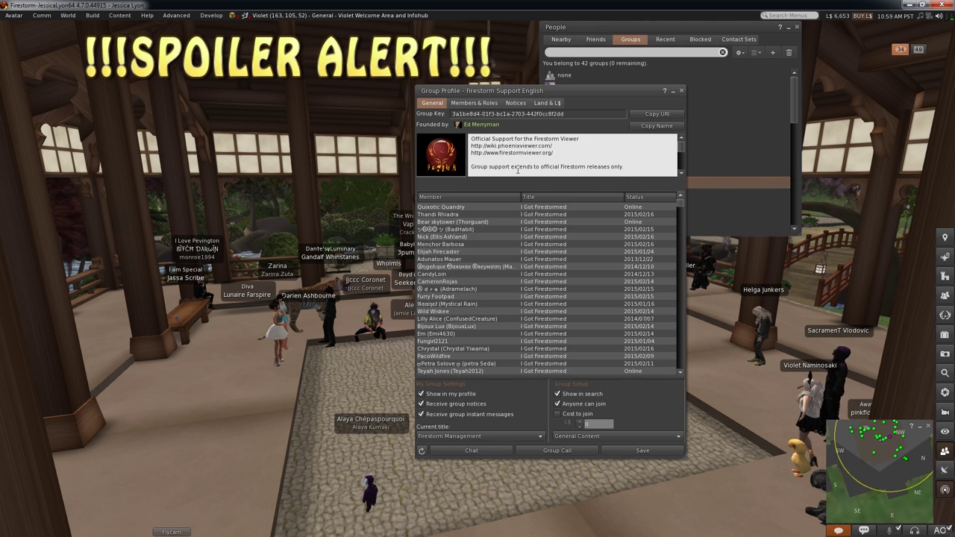
click(465, 104)
click(471, 153)
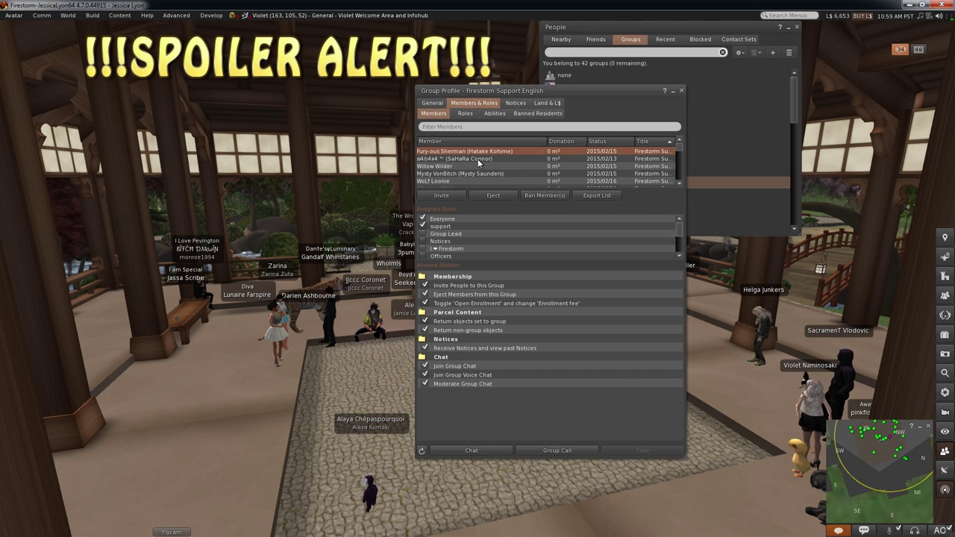
key(ctrl+a)
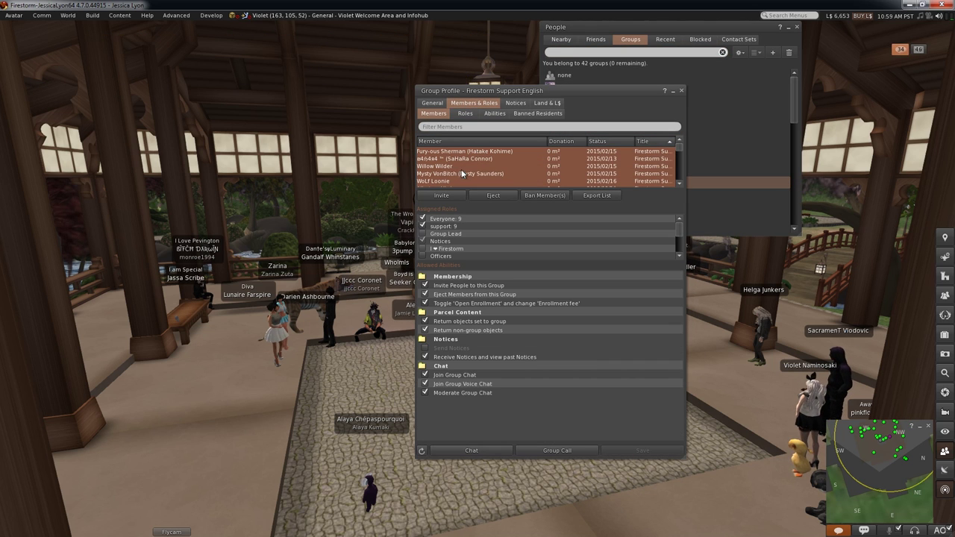
right_click(468, 165)
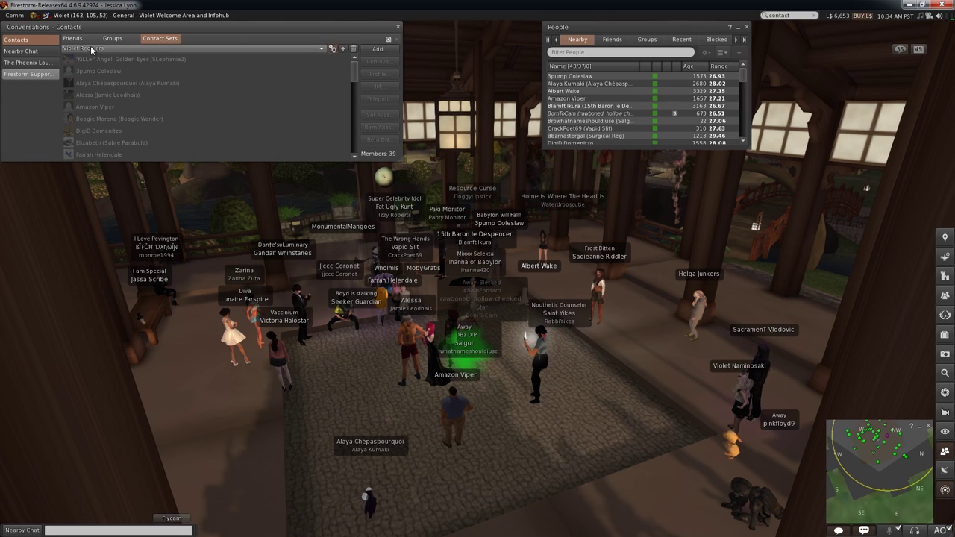
click(91, 49)
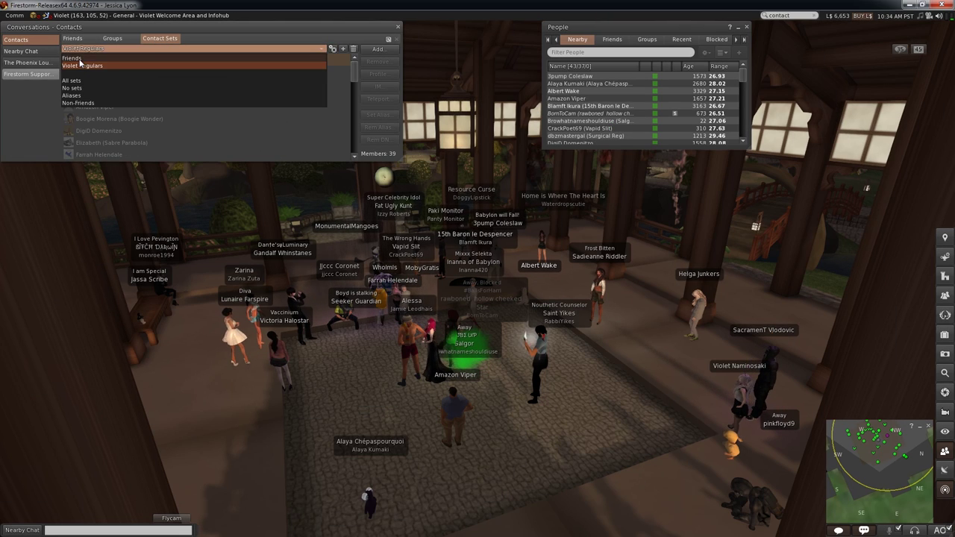
- Select the Violet Regulars set and set its colour to lavender
click(119, 60)
click(117, 49)
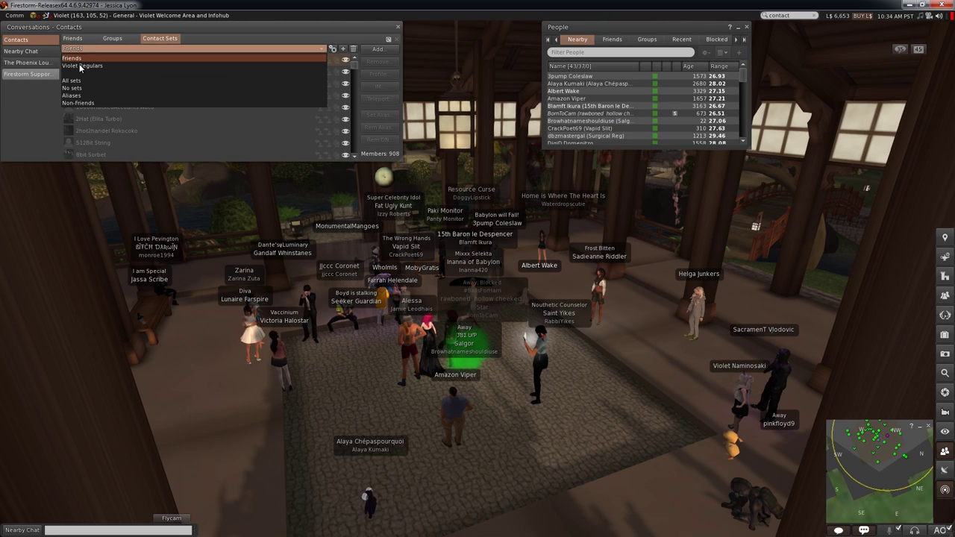
click(84, 66)
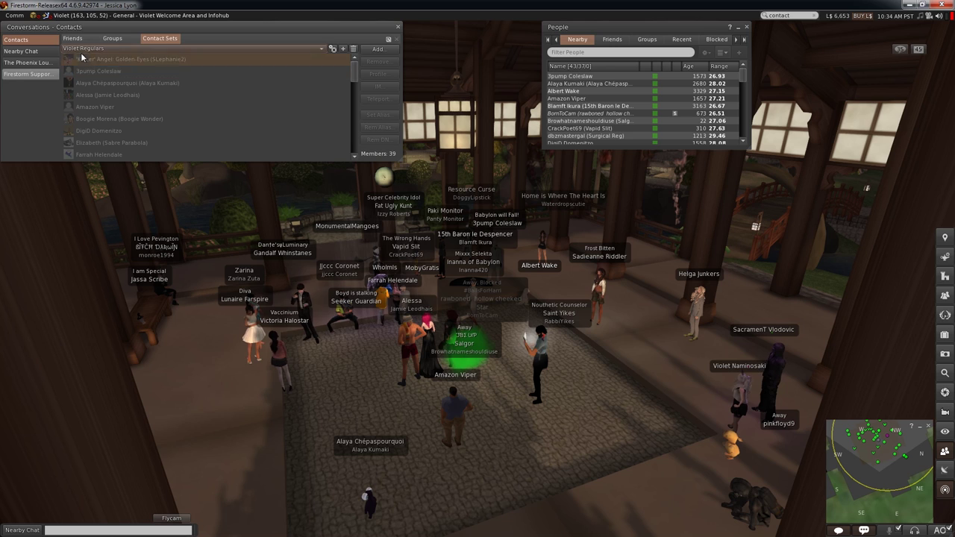
click(333, 48)
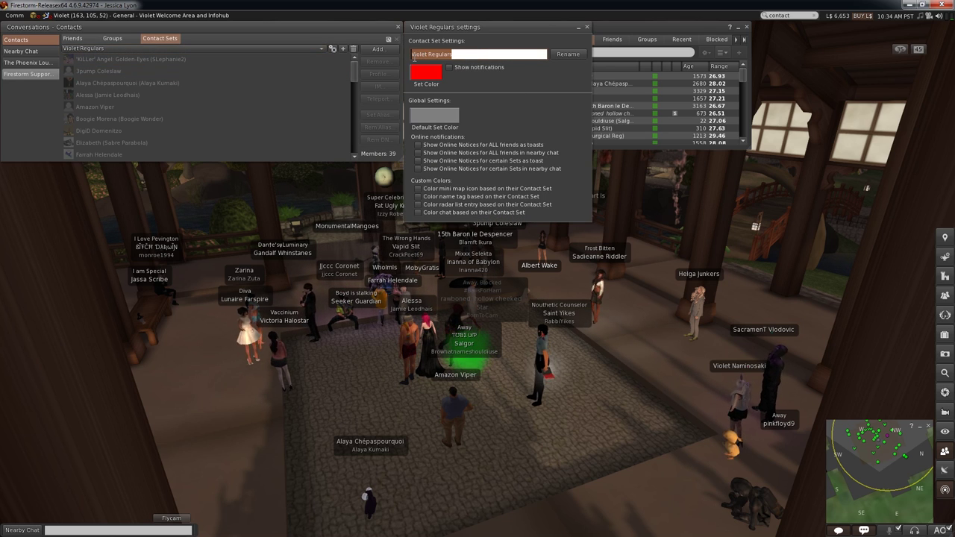
click(423, 78)
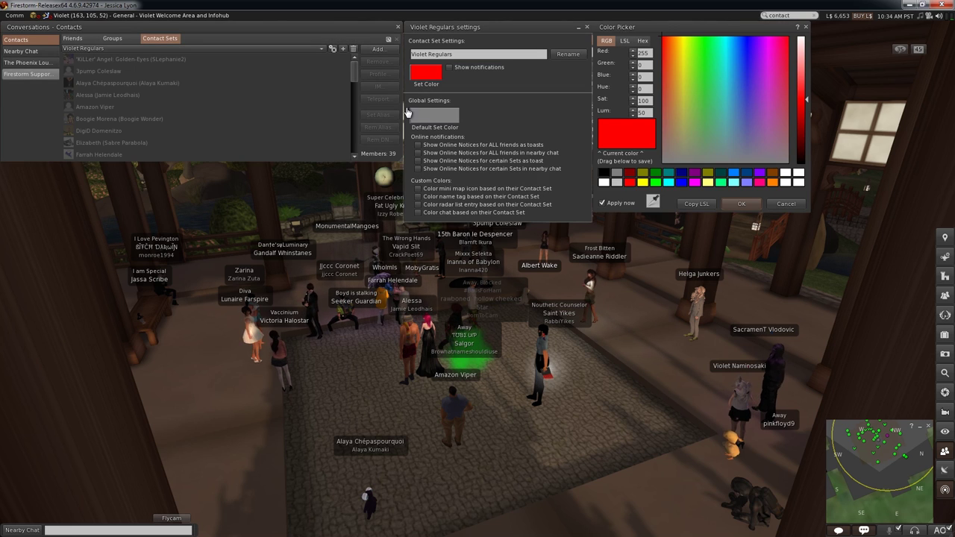
click(747, 182)
click(737, 204)
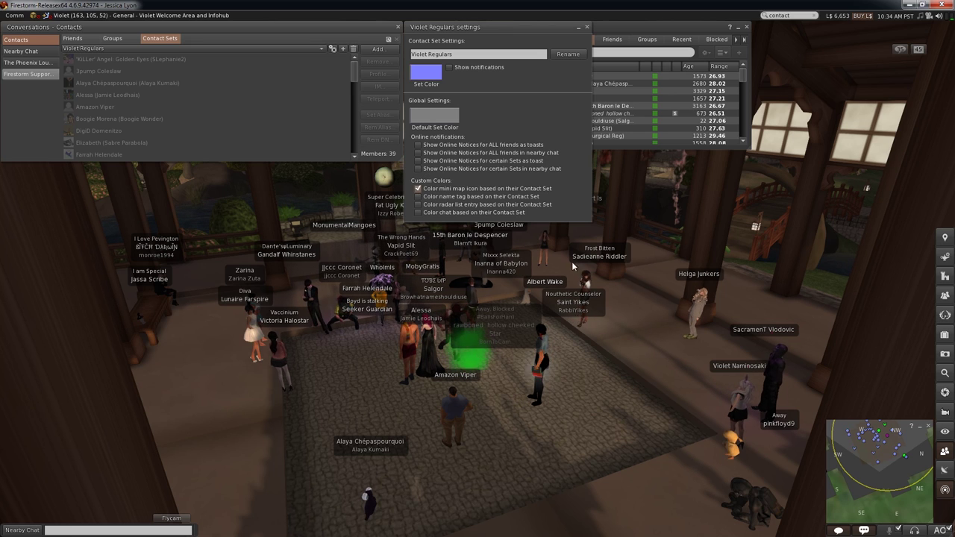
- Colour members' name tags and chat by their contact set colour, then close the settings
click(418, 196)
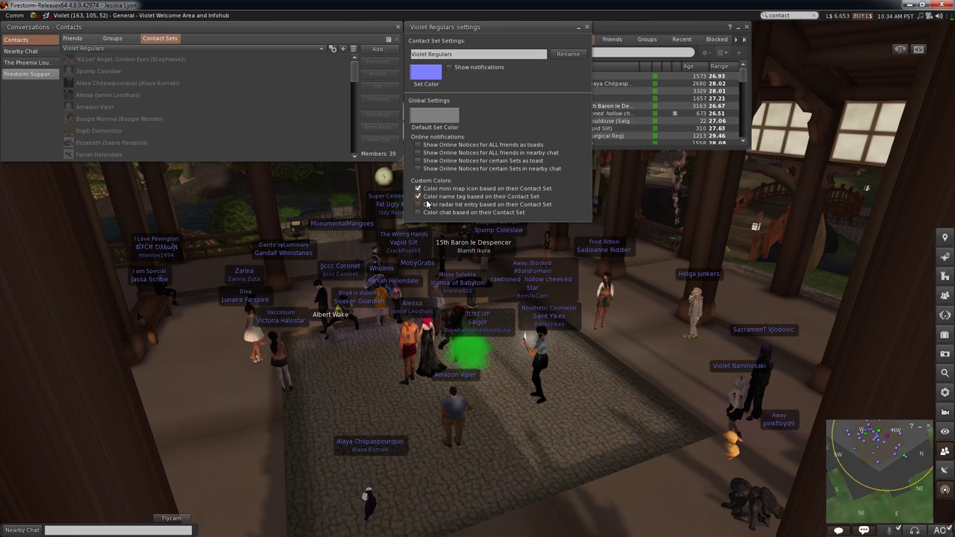
click(653, 41)
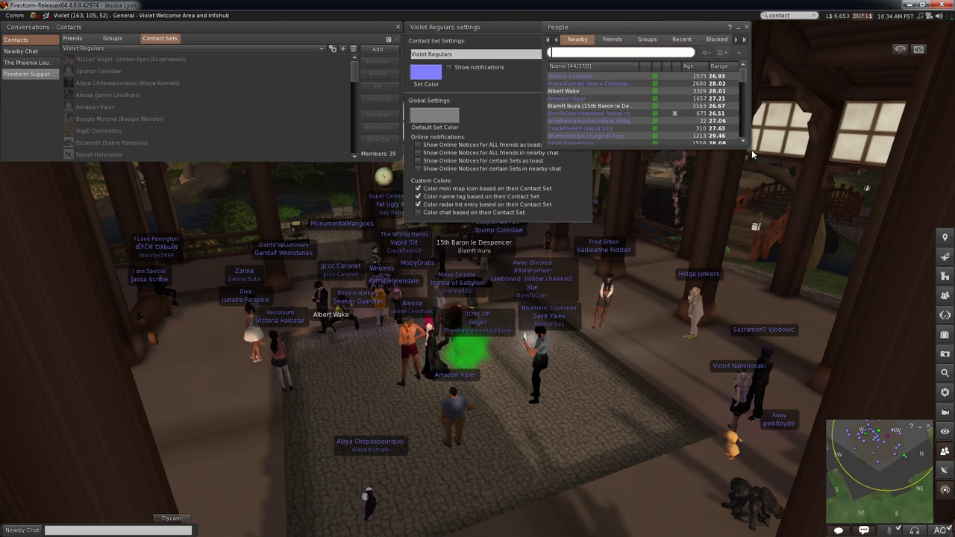
drag(746, 148, 802, 234)
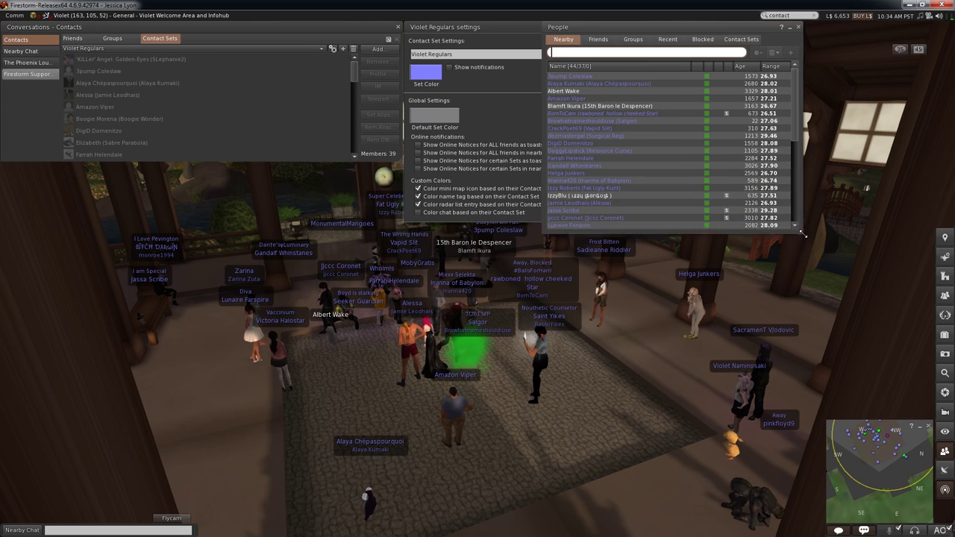
click(419, 212)
click(24, 51)
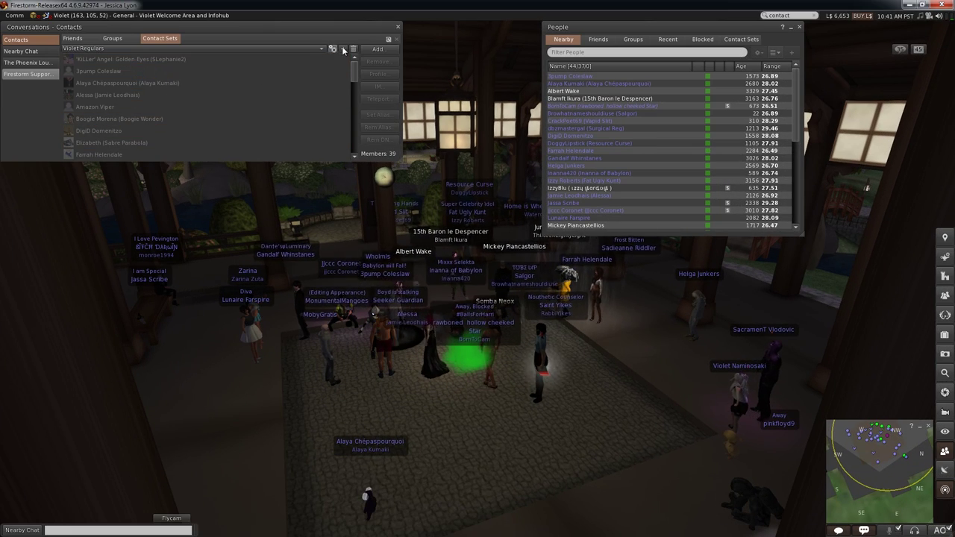
- Create a contact set named Non Regs and select it
text(Non)
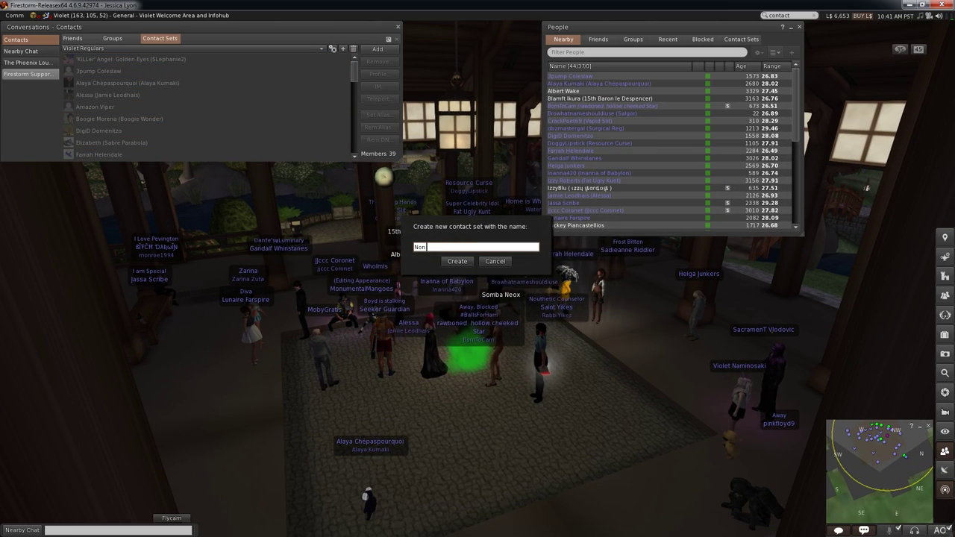
text( Regs)
key(Return)
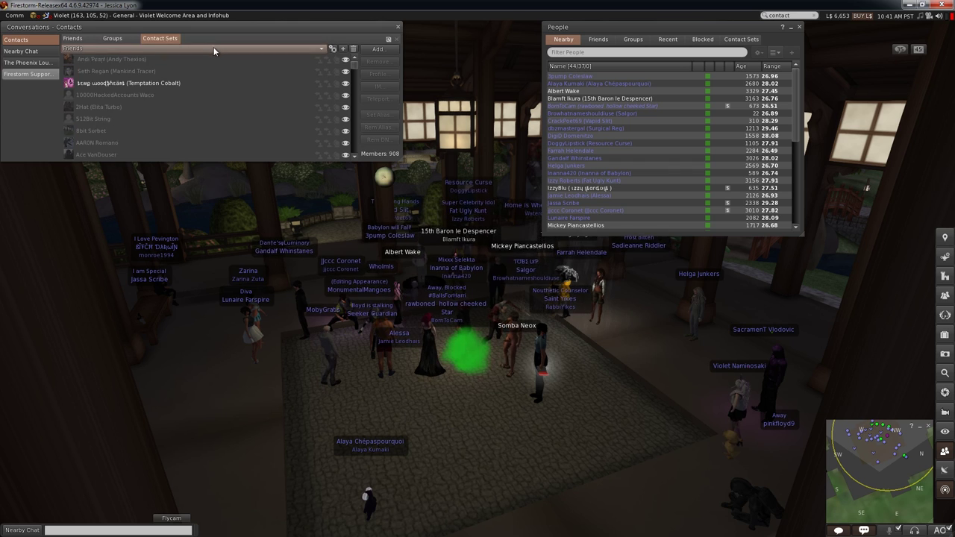
click(214, 47)
click(96, 65)
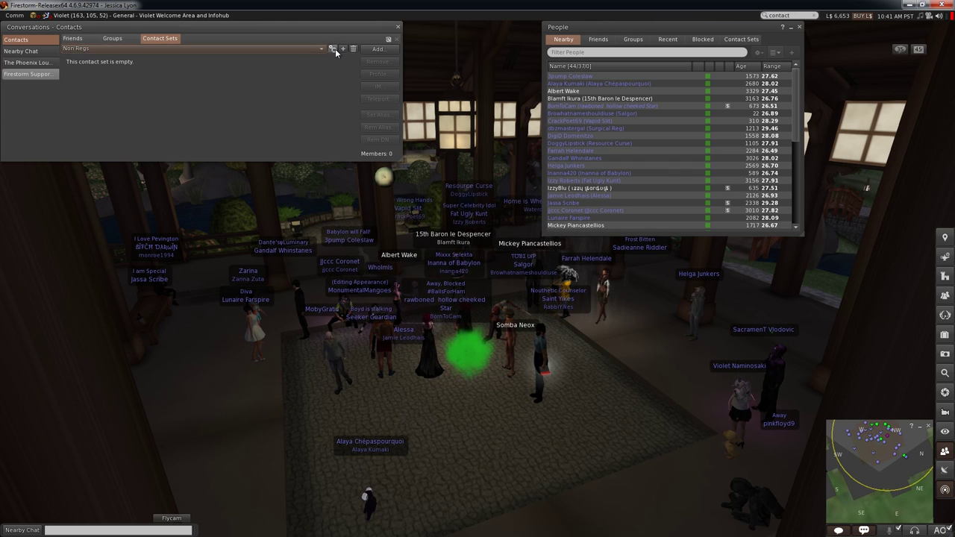
- Set the Non Regs set colour to cyan
click(333, 48)
click(426, 72)
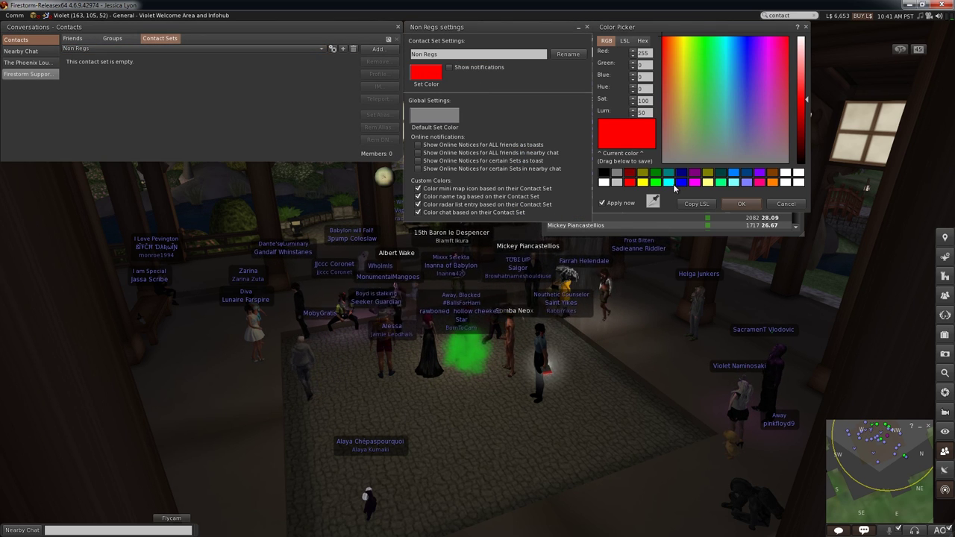
click(671, 183)
click(738, 203)
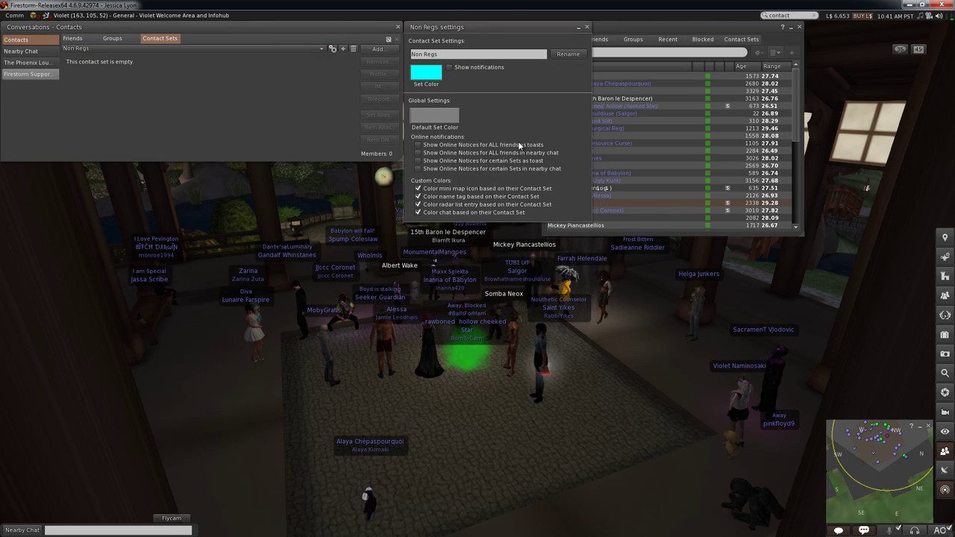
- Select all contacts in Violet Regulars and add them to Non Regs, giving 14 members
click(587, 27)
click(94, 46)
click(98, 79)
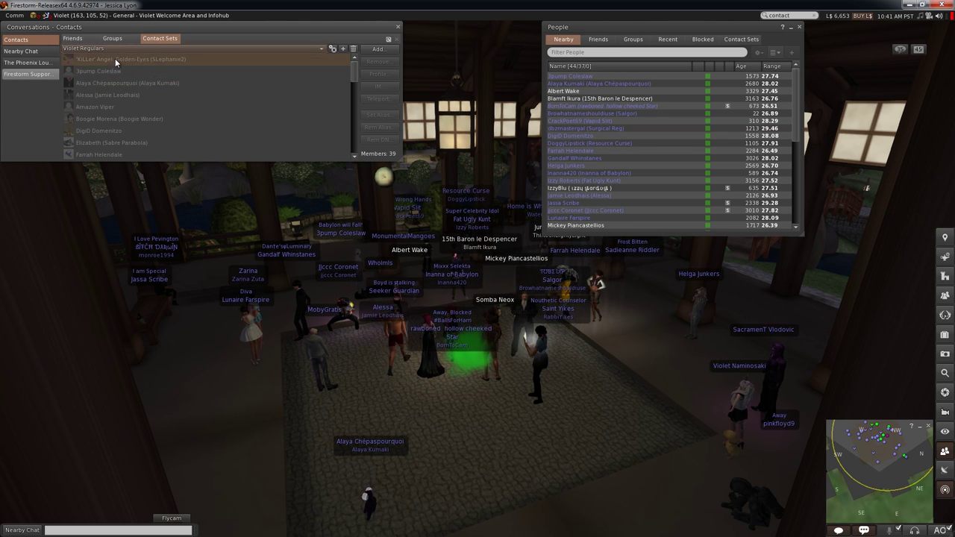
scroll(119, 89, down, 2)
click(138, 98)
scroll(100, 127, down, 1)
key(ctrl+a)
right_click(105, 119)
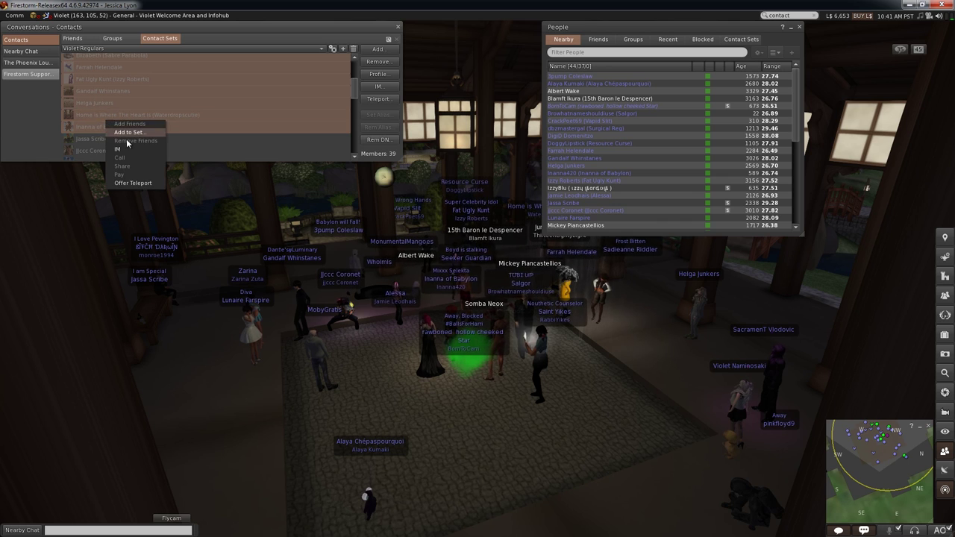
click(129, 132)
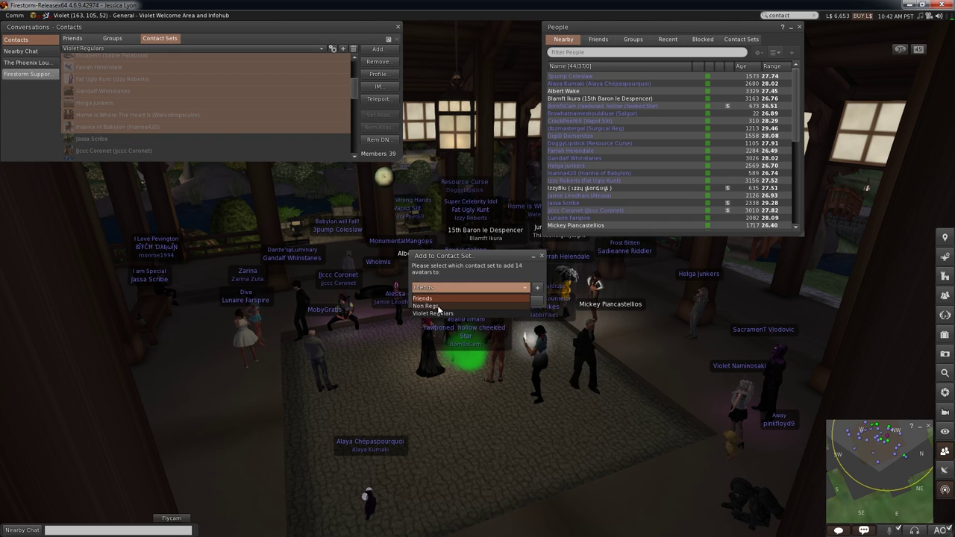
click(445, 300)
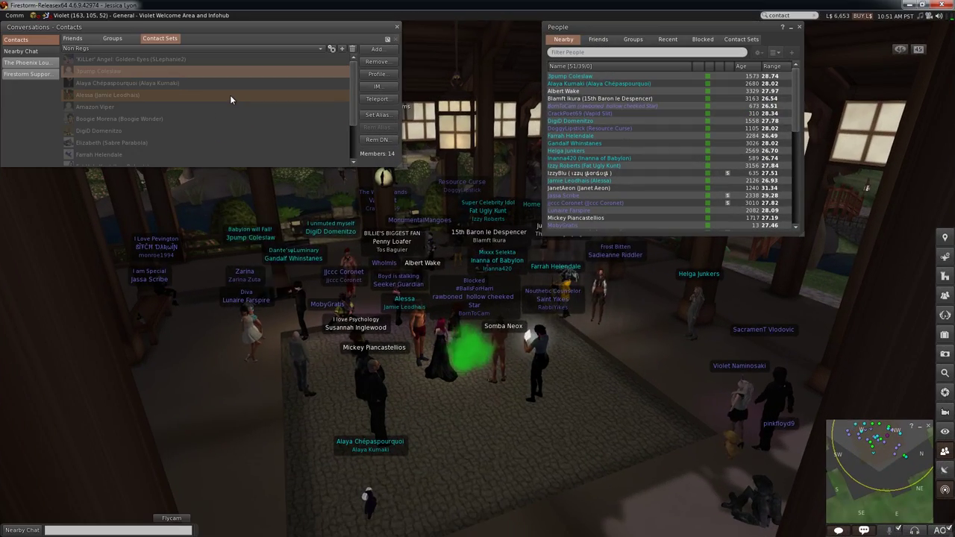
- Show the 908-member Friends set, select a single friend, and open Set Alias
click(114, 49)
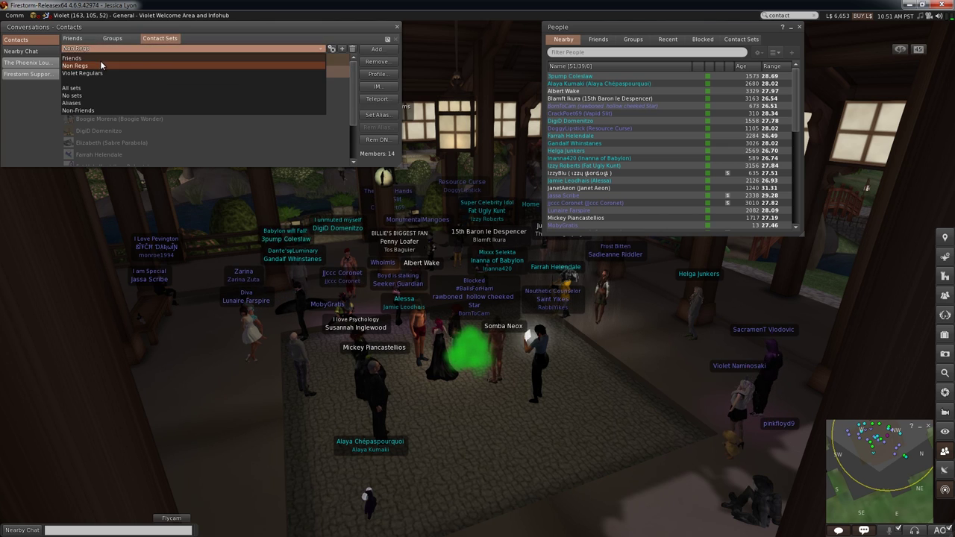
click(103, 60)
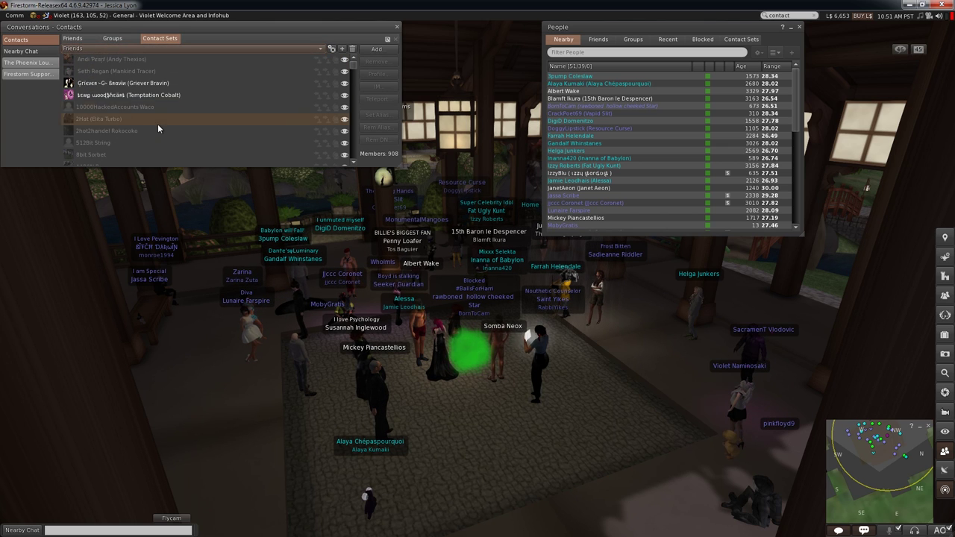
click(83, 107)
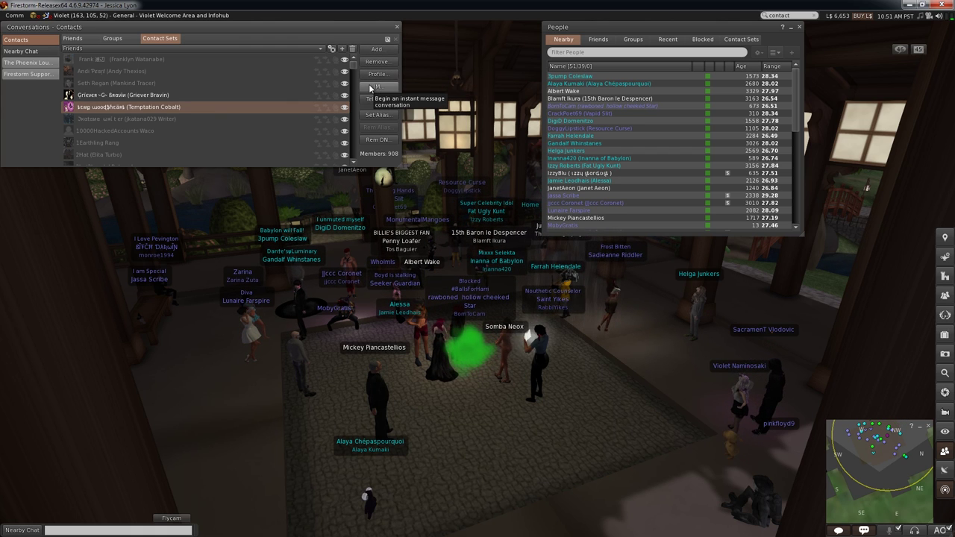
key(ctrl+a)
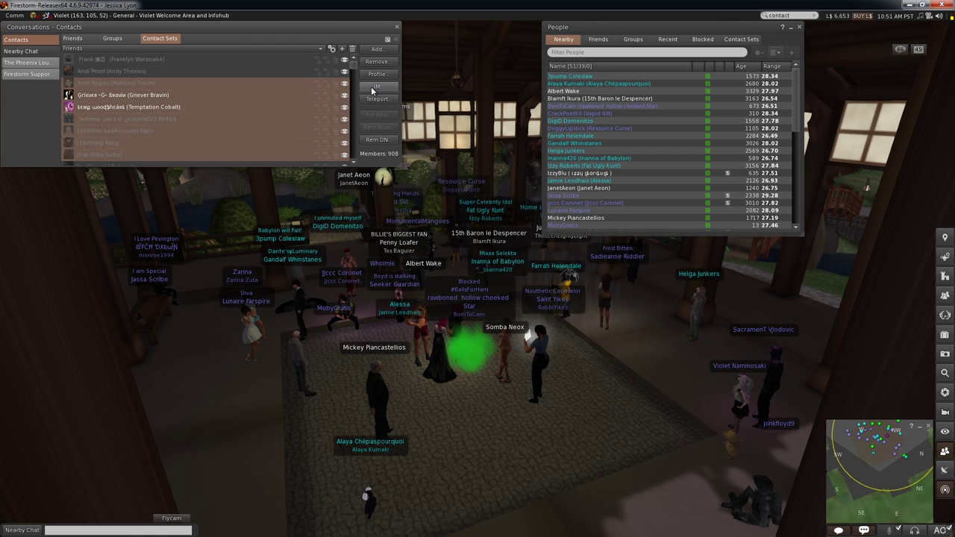
click(102, 107)
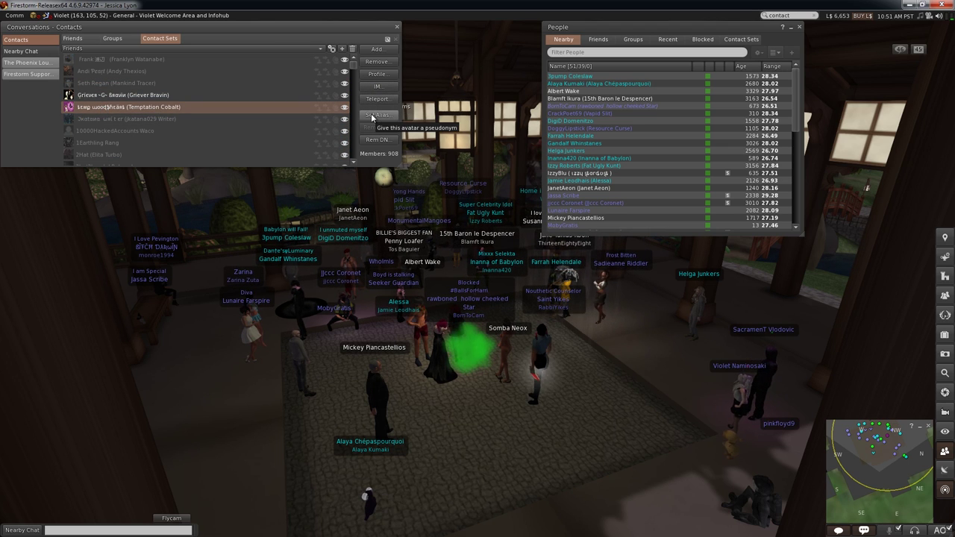
click(374, 116)
text(Temp)
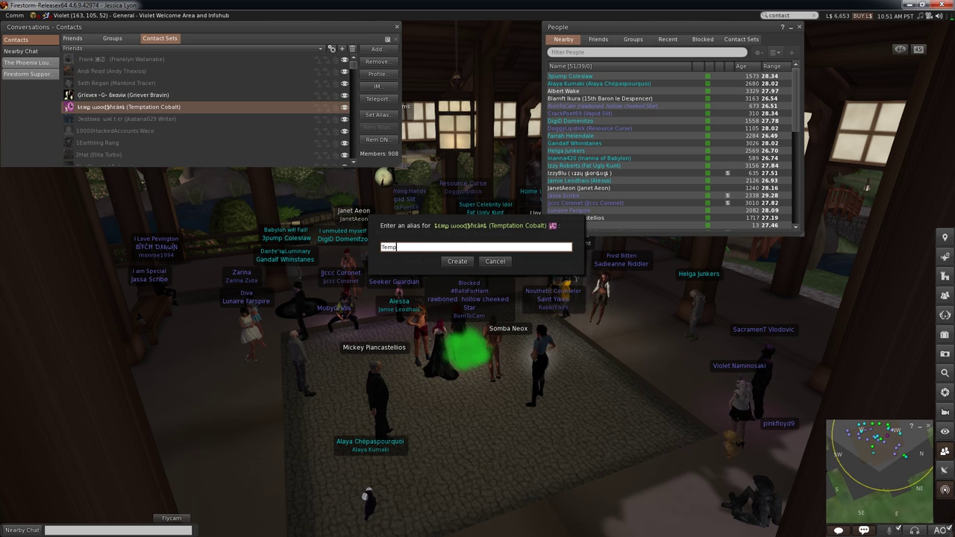
- Save the alias Temp and select the friend now listed as Temp
click(470, 262)
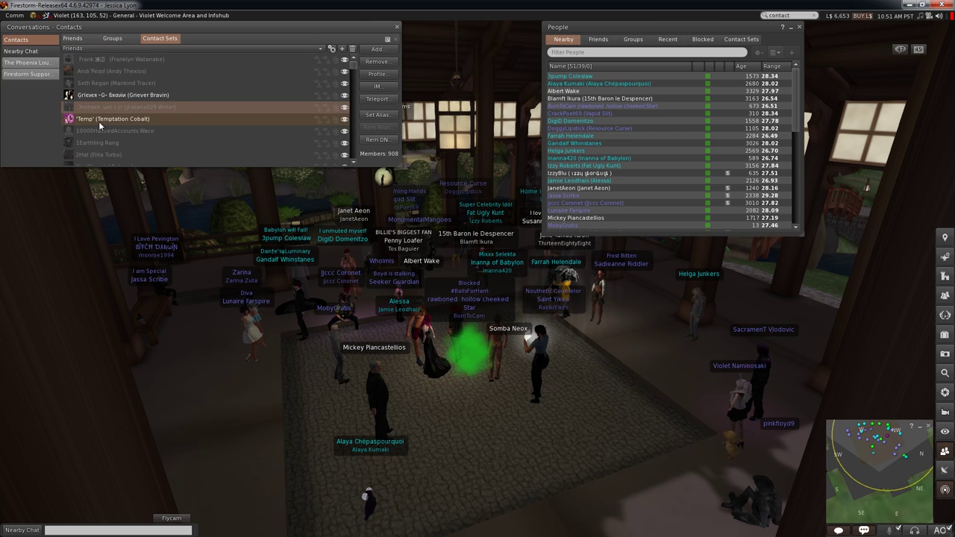
click(80, 120)
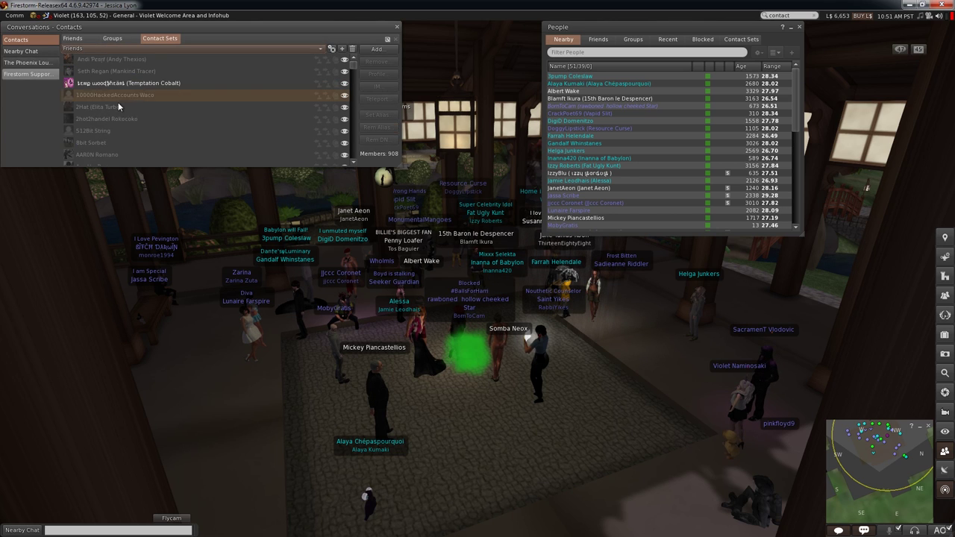
click(90, 107)
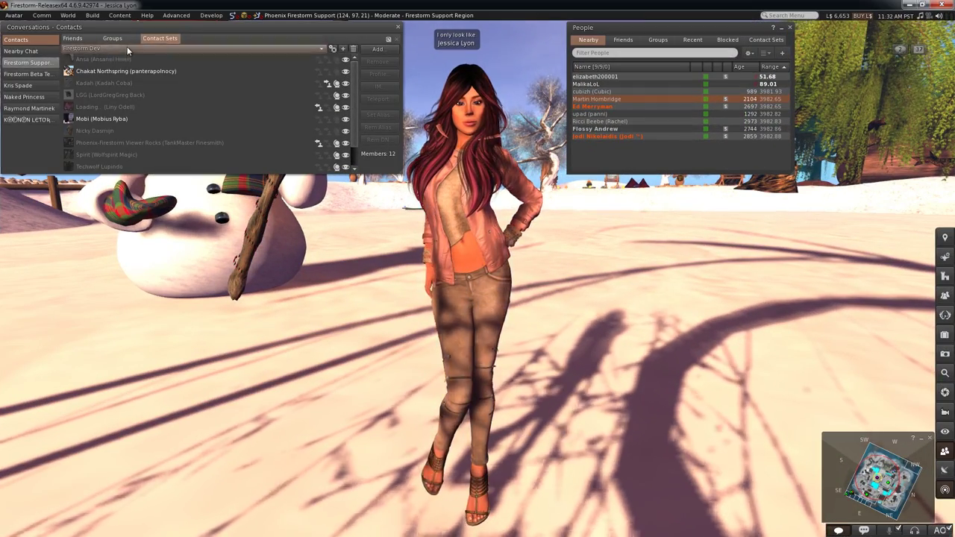
- View the colour and options of the Firestorm Dev contact set
click(130, 48)
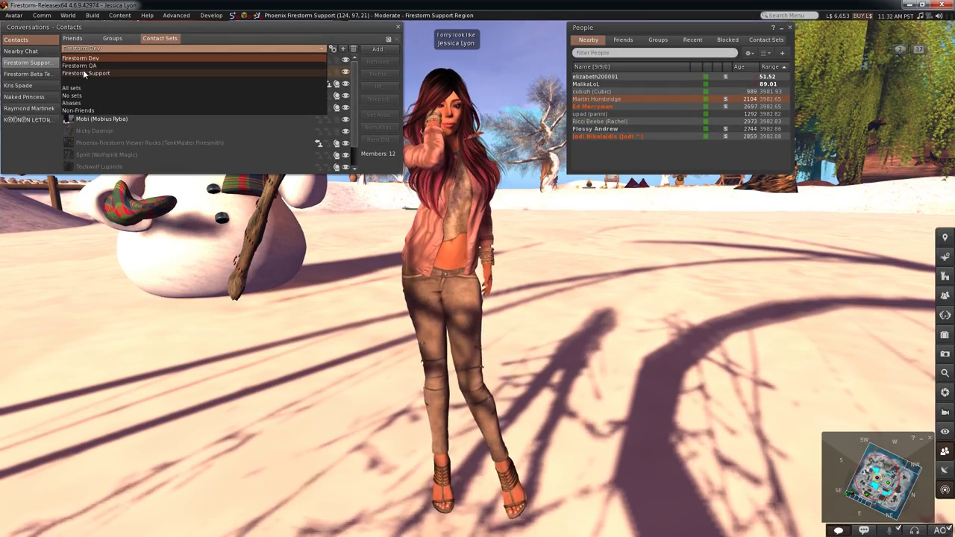
click(80, 58)
click(333, 49)
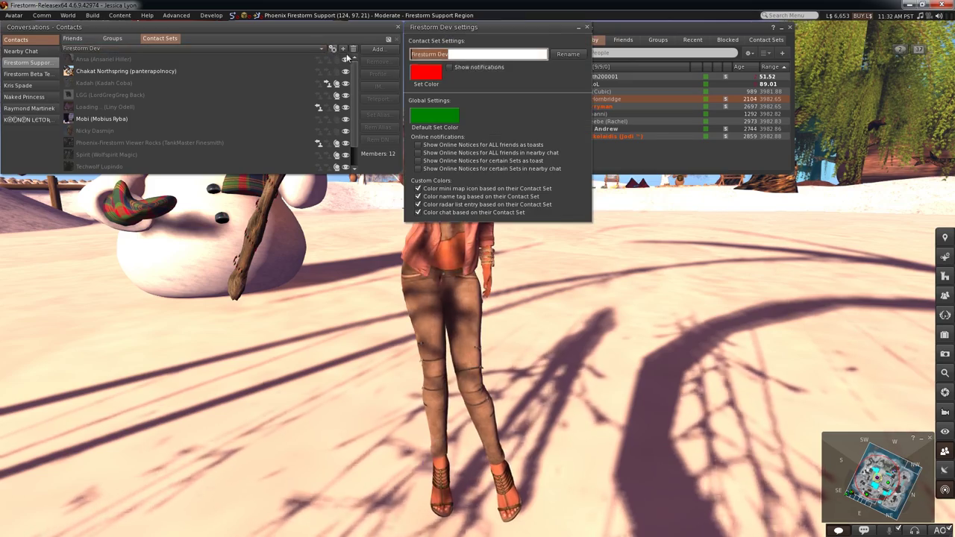
click(586, 27)
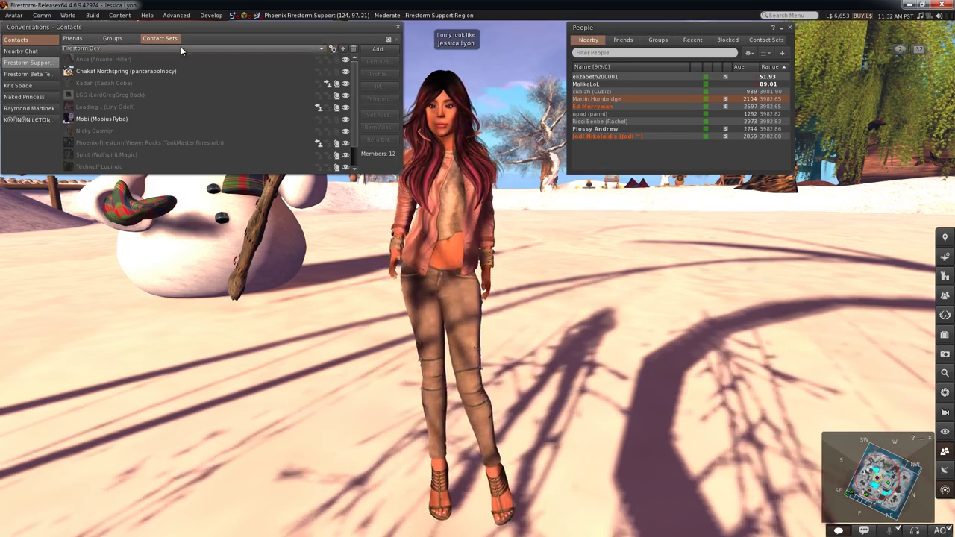
- Check the Firestorm Support contact set's colour settings
click(181, 47)
click(120, 74)
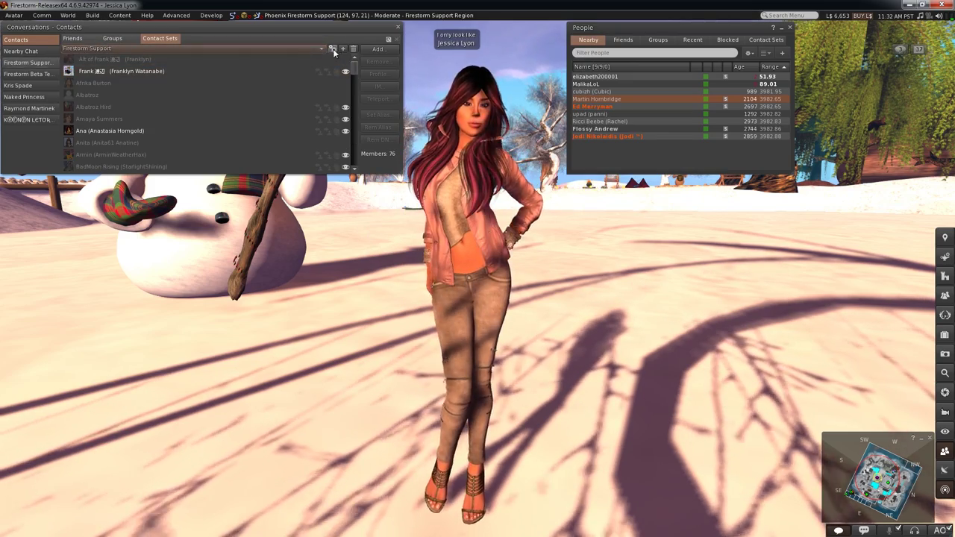
click(333, 50)
click(587, 28)
- Check the Firestorm QA set's colour, then show the Firestorm Support English group chat
click(181, 48)
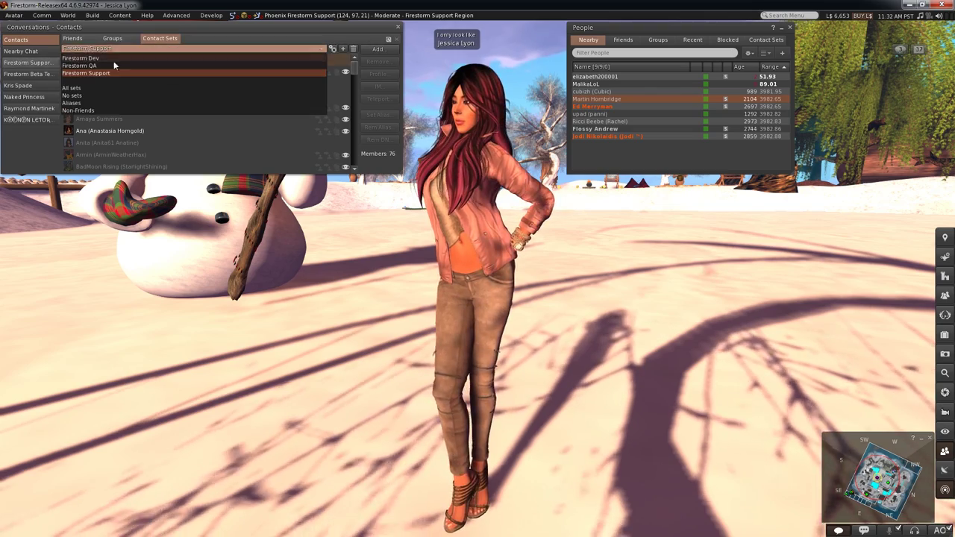
click(115, 66)
click(332, 49)
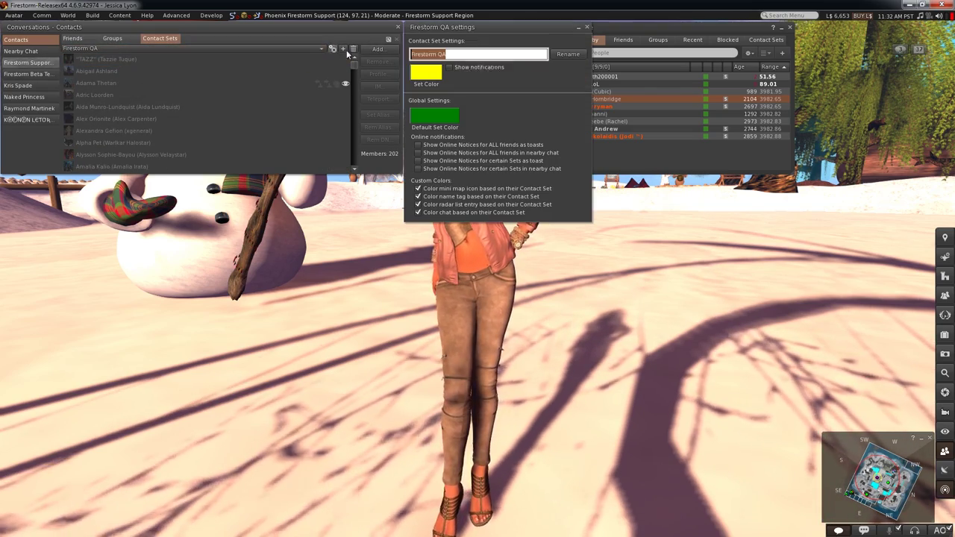
click(588, 28)
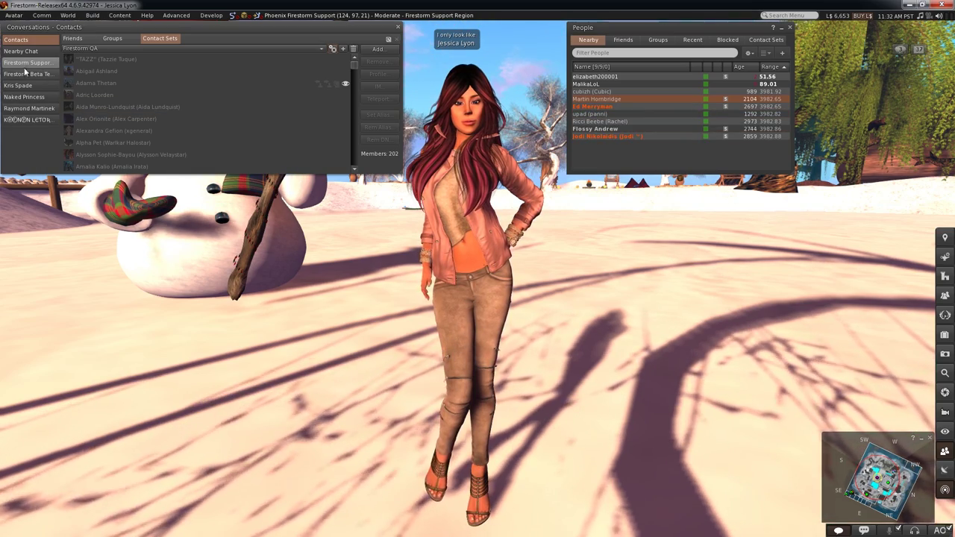
click(19, 65)
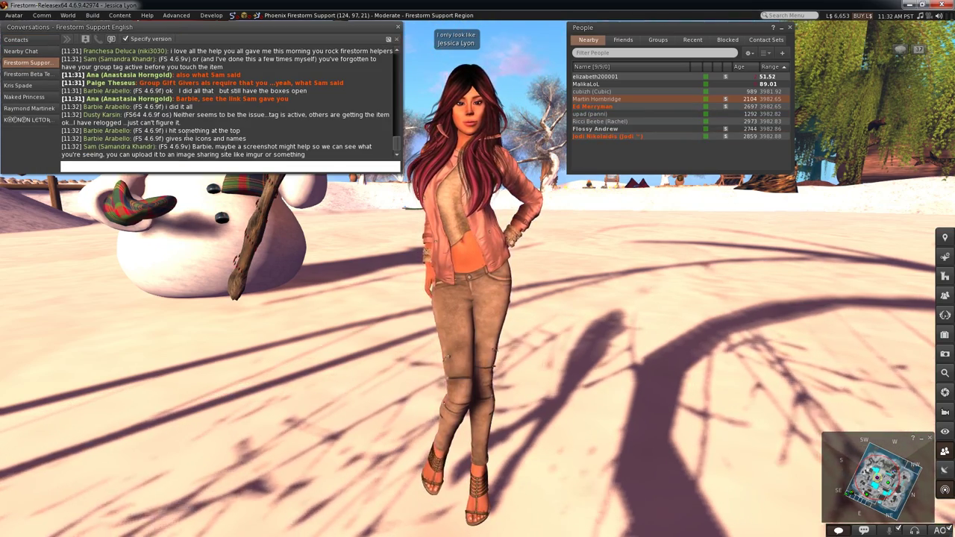
- Start a conference chat with all members of the Firestorm Dev contact set
click(28, 74)
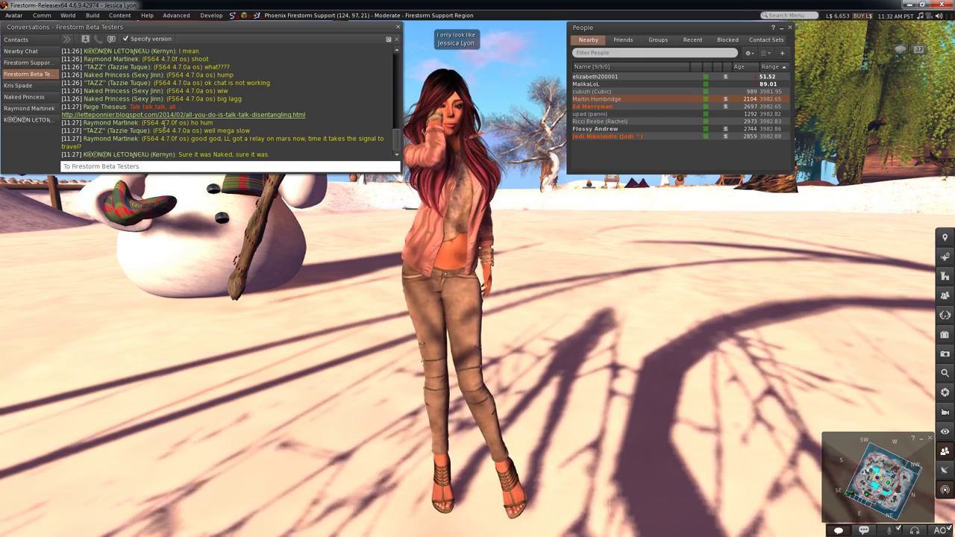
click(18, 40)
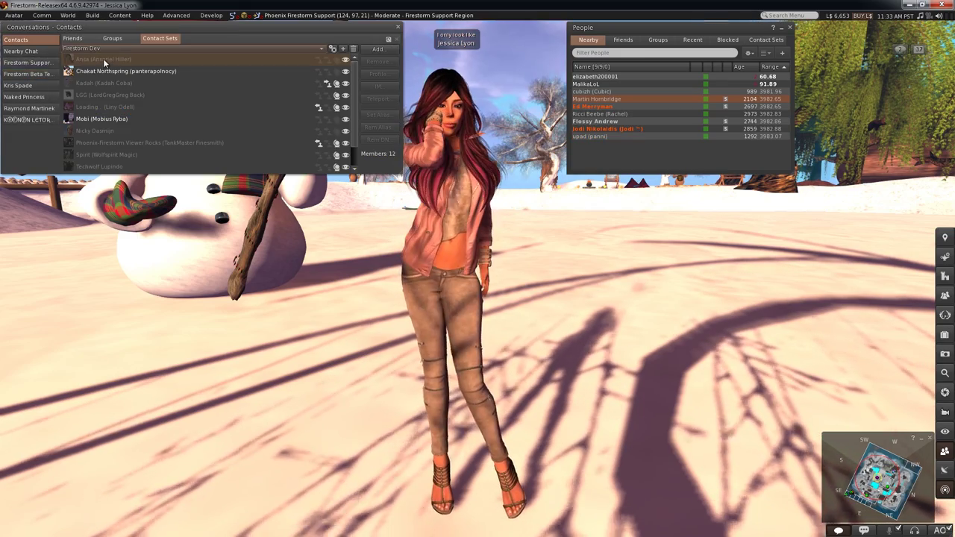
key(ctrl+a)
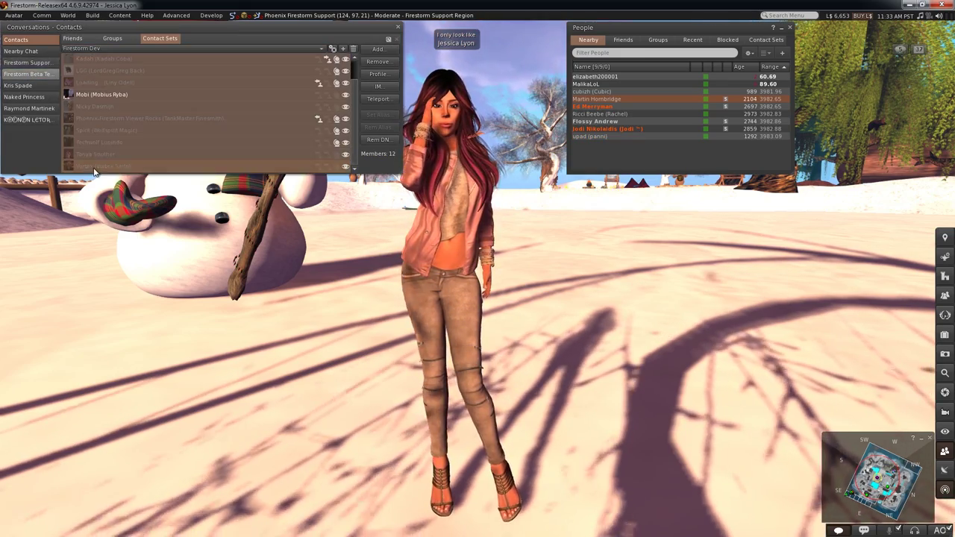
right_click(125, 133)
click(153, 174)
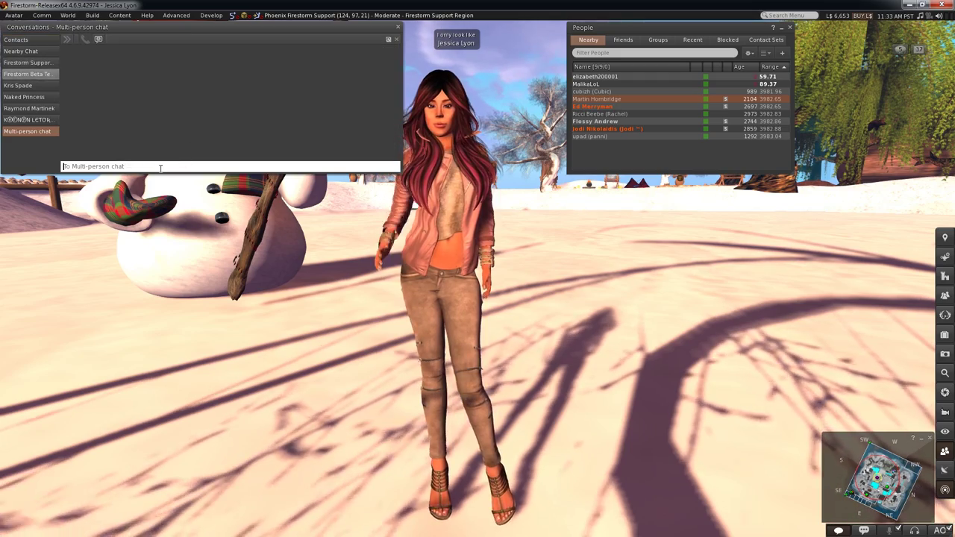
- Type 'YOUR ALL FIRED!!' in the multi-person chat, then erase it unsent
text(YOUR ALL FIRED!!)
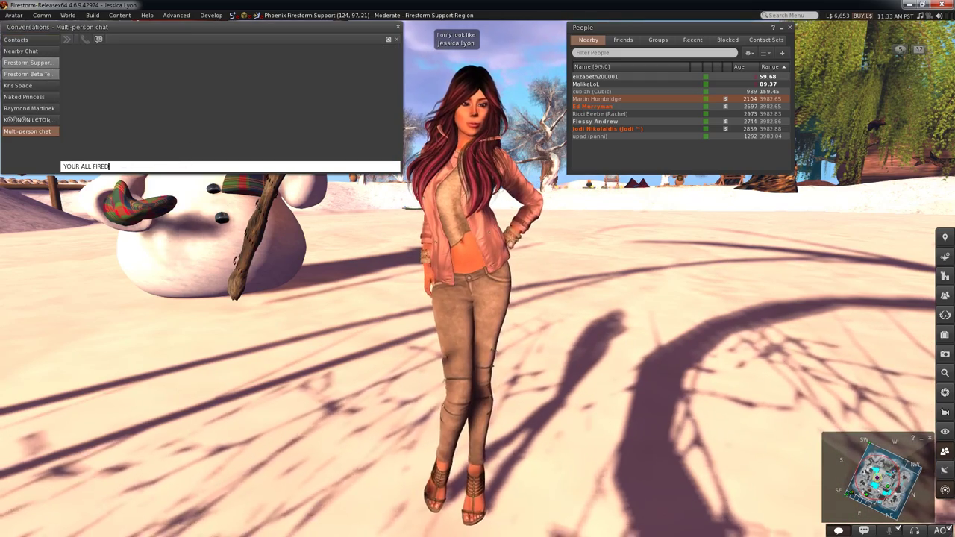
key(BackSpace)
key(BackSpace)
key(BackSpace)
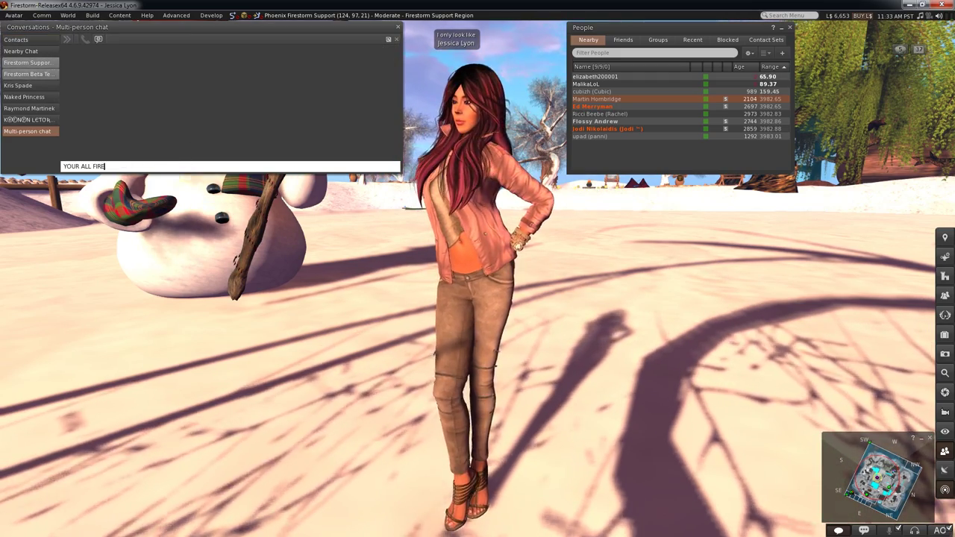
key(BackSpace)
key(BackSpace)
key(BackSpace)
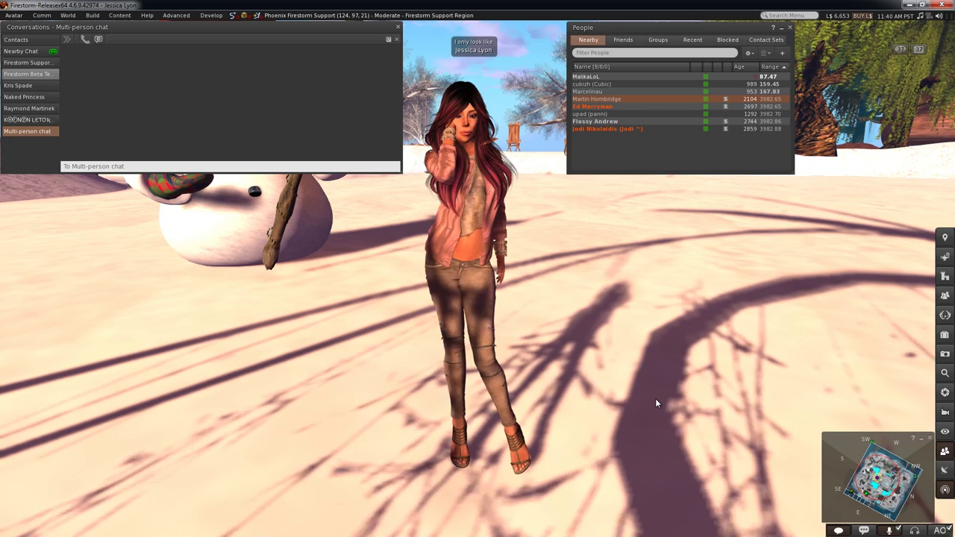
- Open the Settings folder from the Network & Cache page of Preferences
key(ctrl+p)
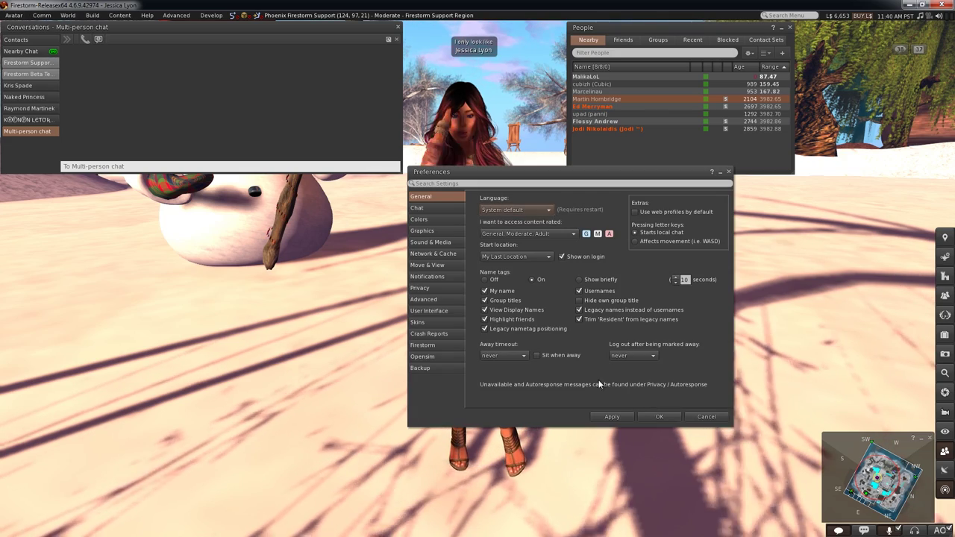
click(425, 255)
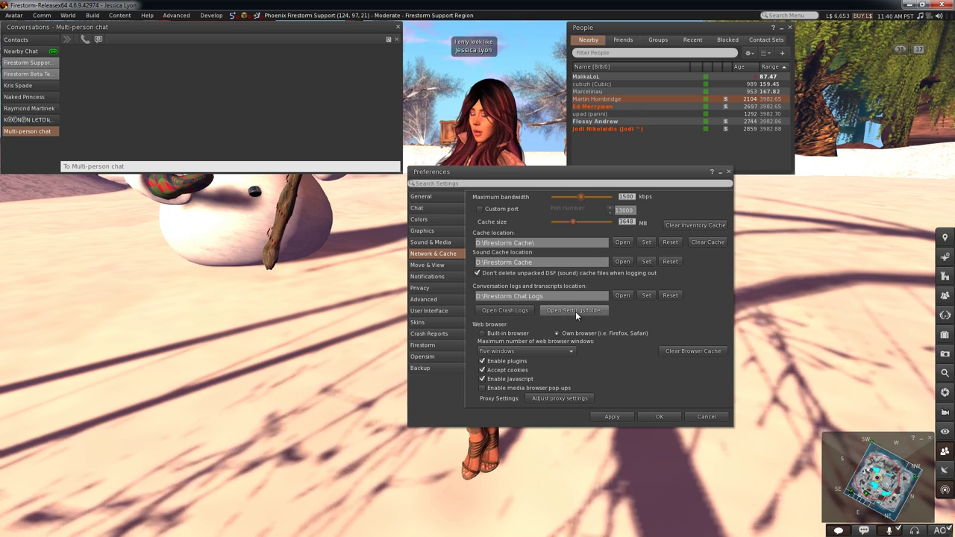
click(575, 312)
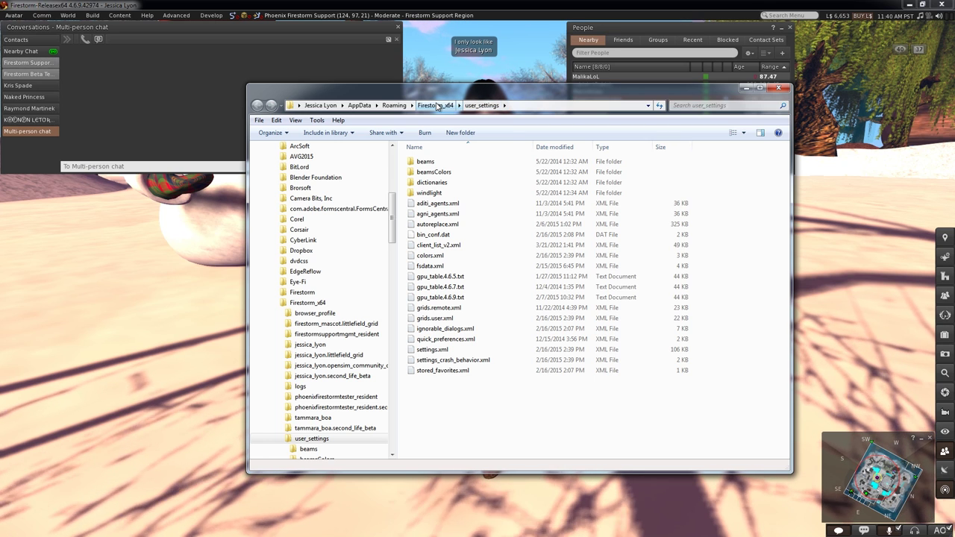
- Copy settings_friends_groups.xml from the main account's folder under Firestorm_x64
click(437, 106)
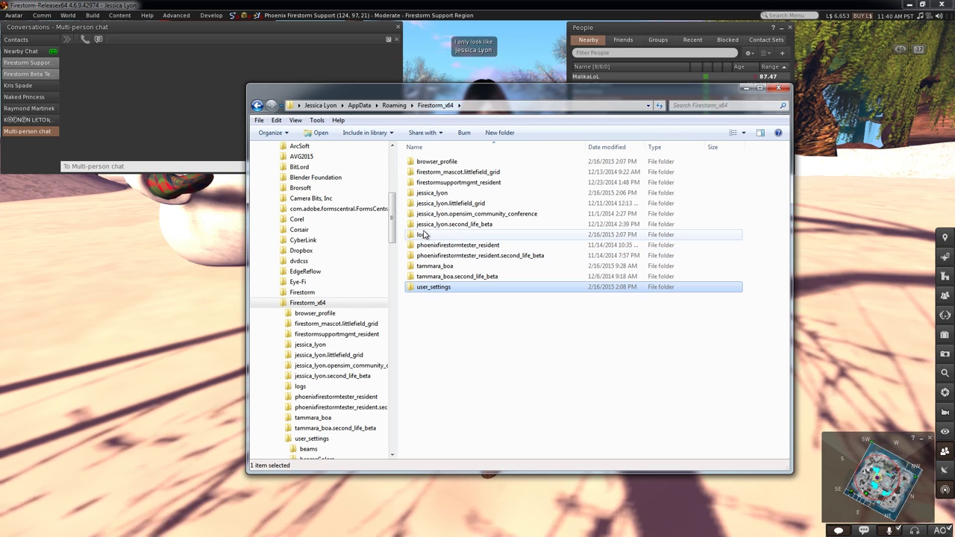
click(421, 196)
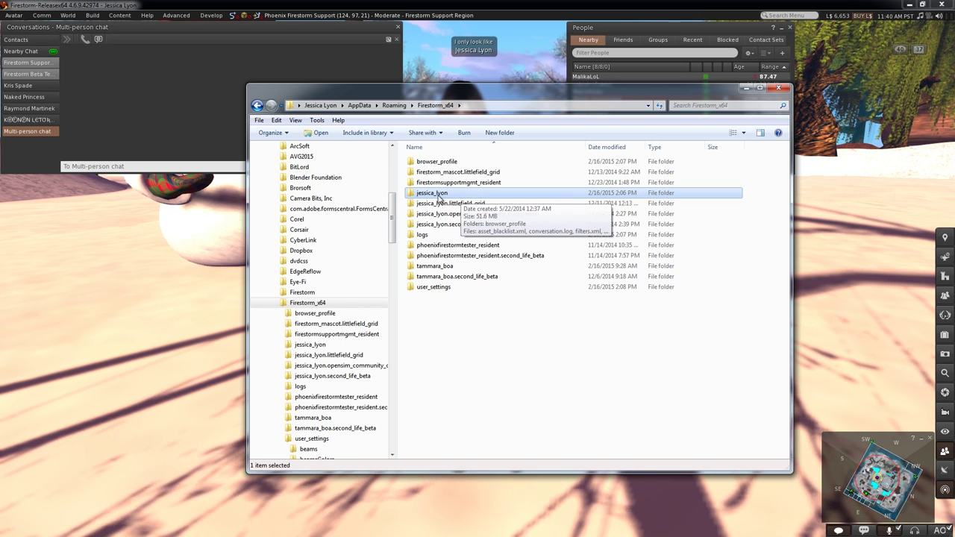
double_click(419, 196)
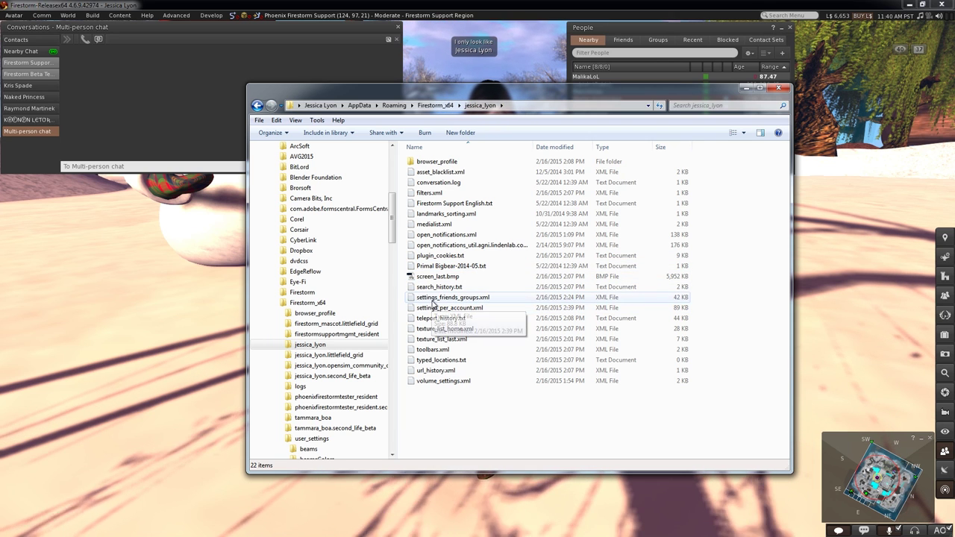
click(421, 300)
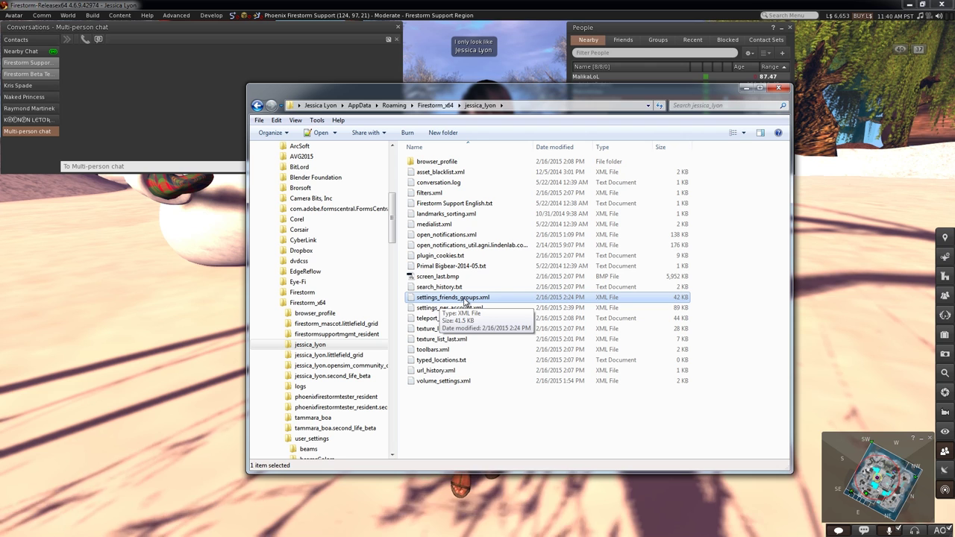
right_click(466, 297)
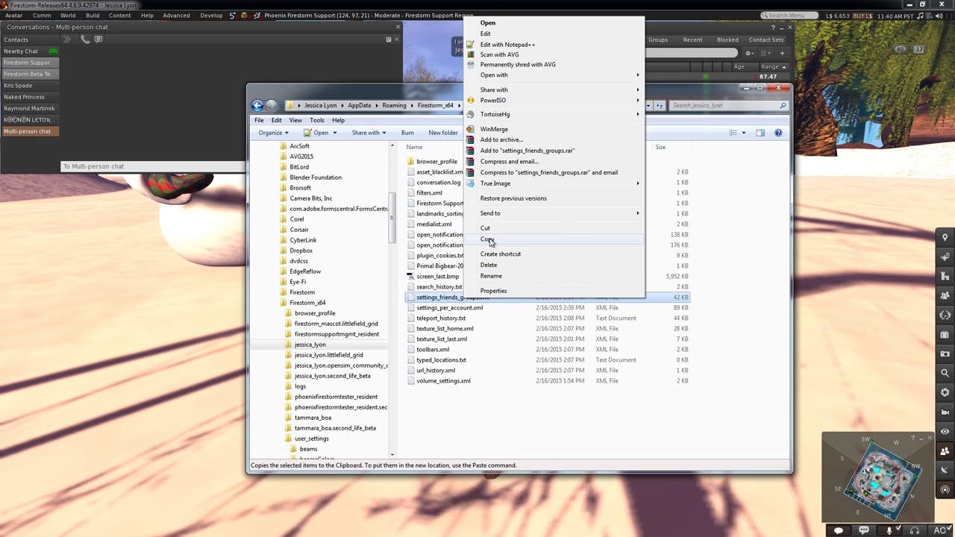
click(489, 240)
- Paste settings_friends_groups.xml into the alt account's folder, replacing the existing file
click(435, 105)
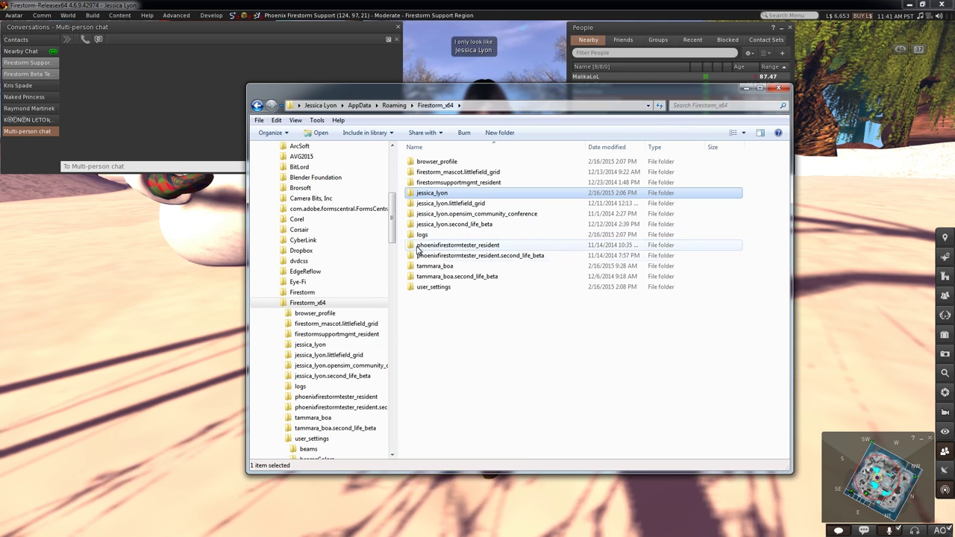
double_click(428, 183)
right_click(739, 338)
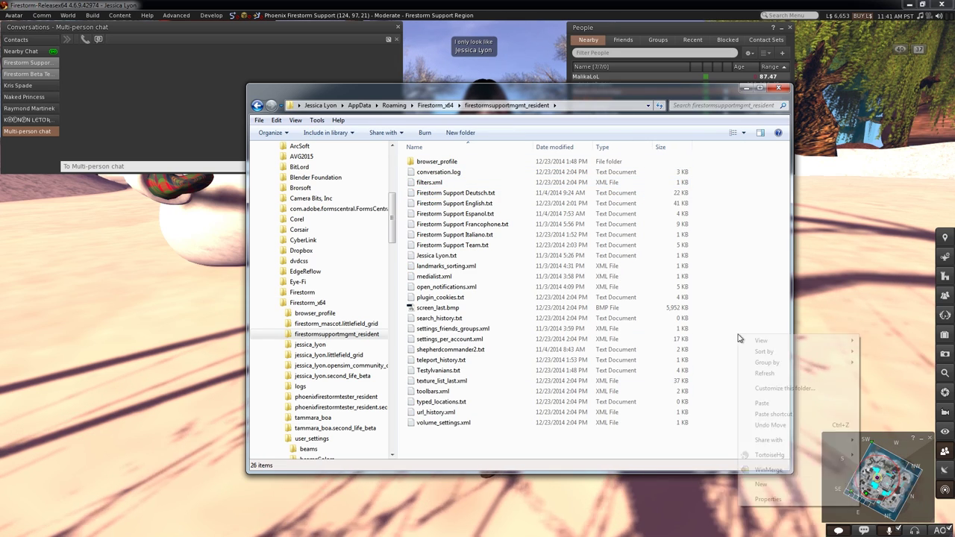
click(762, 403)
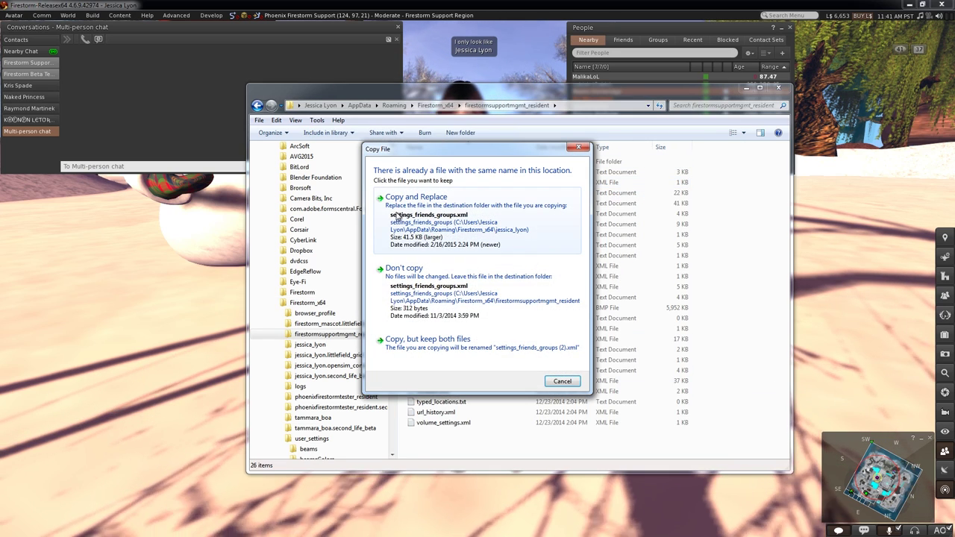
click(397, 216)
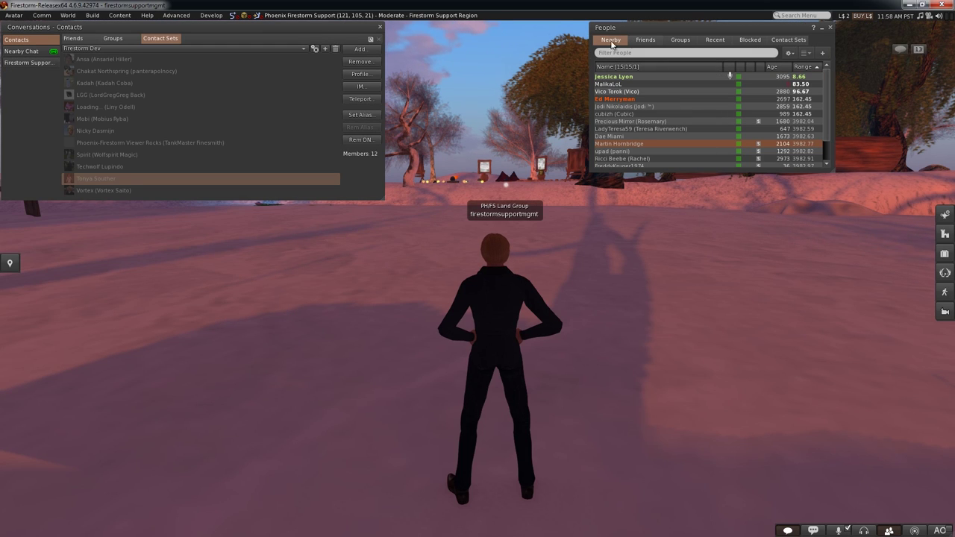
click(82, 51)
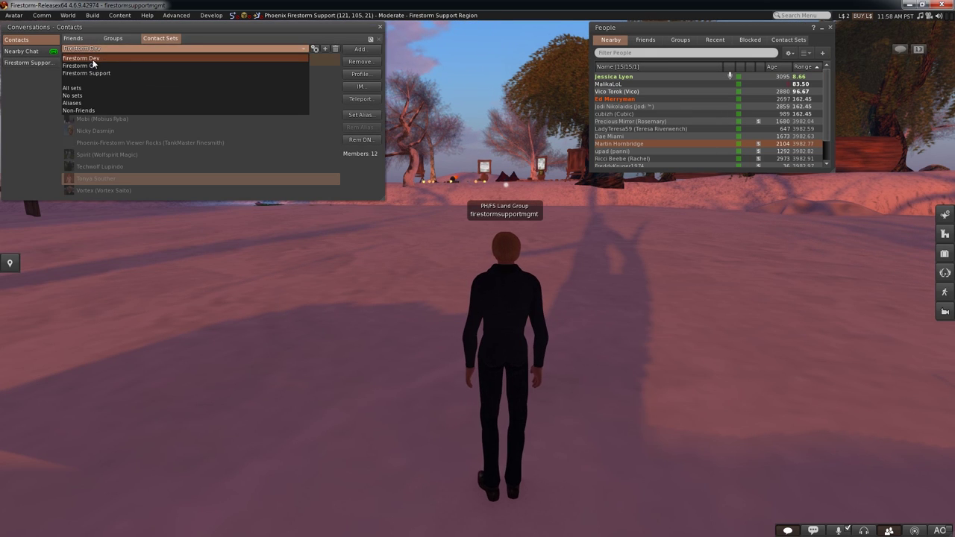
click(104, 65)
click(116, 50)
click(93, 71)
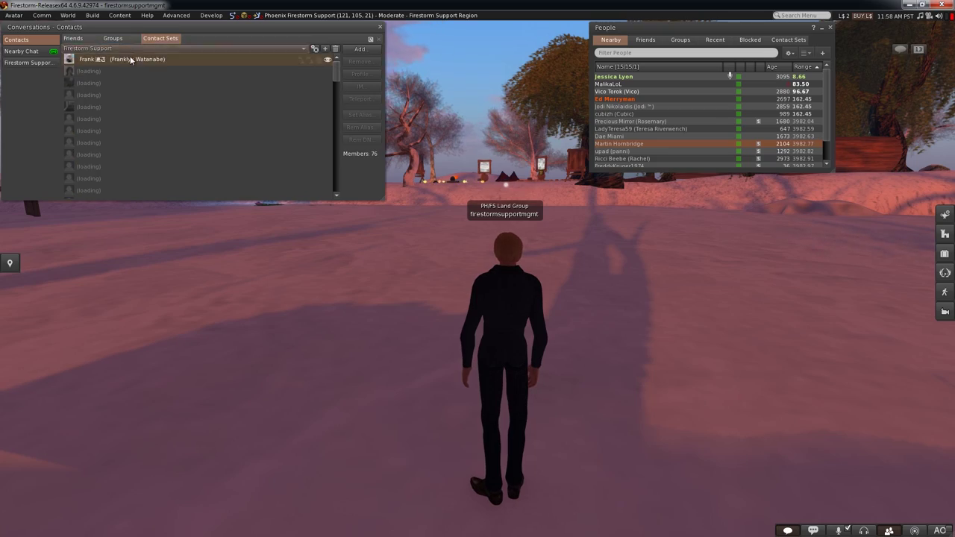
click(93, 49)
click(106, 58)
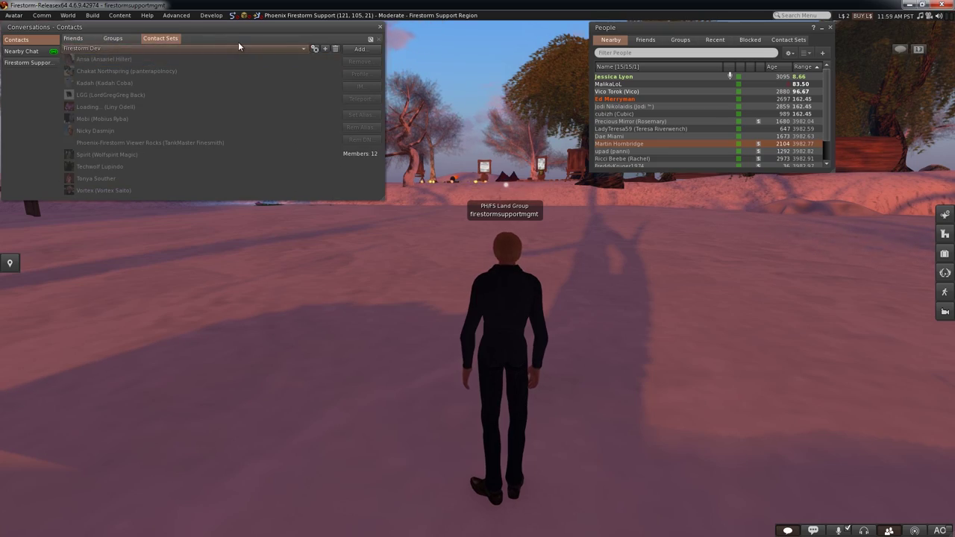